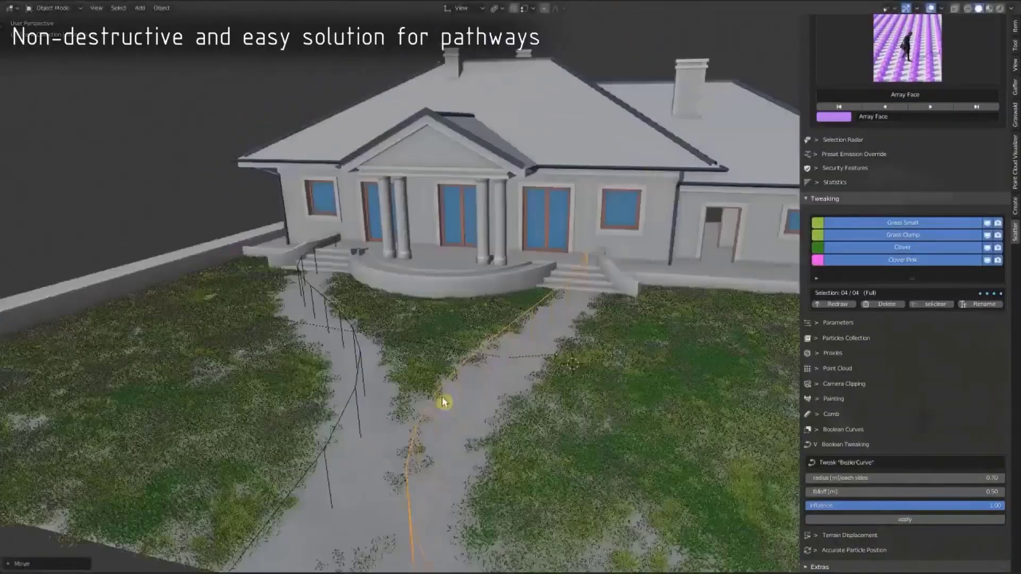
# Step: Deselect the pathway curves and switch to Rendered shading to preview the house scene
pyautogui.press('z')
pyautogui.click(382, 305)
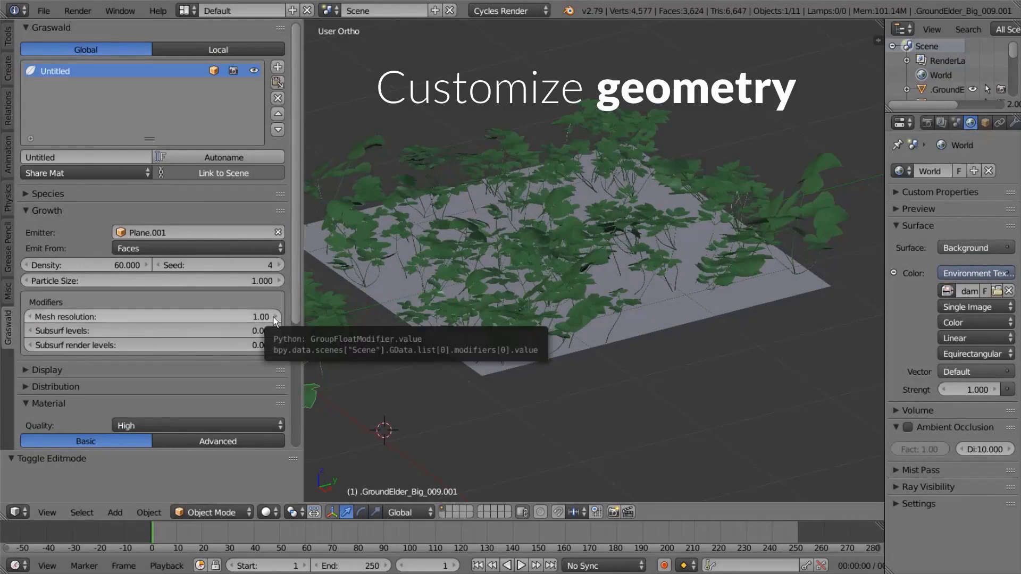
# Step: Lower the ground elder's Mesh resolution, then restore the full leaf geometry
pyautogui.moveTo(275, 319); pyautogui.dragTo(212, 319)
pyautogui.press('Return')
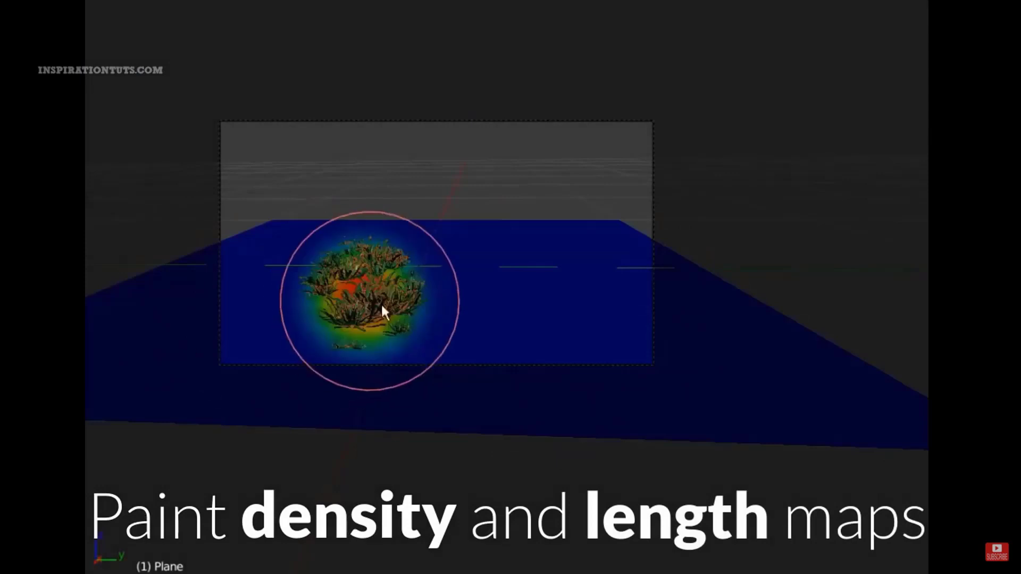
# Step: Weight-paint the grass density vertex group in a central patch across the plane
pyautogui.moveTo(383, 307); pyautogui.dragTo(503, 327)
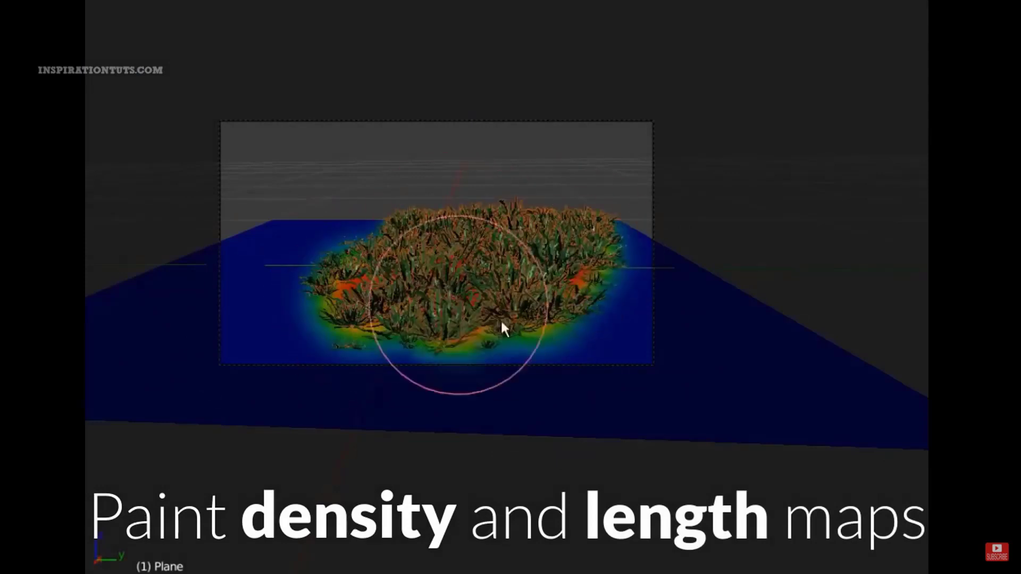
pyautogui.moveTo(295, 283); pyautogui.dragTo(599, 296)
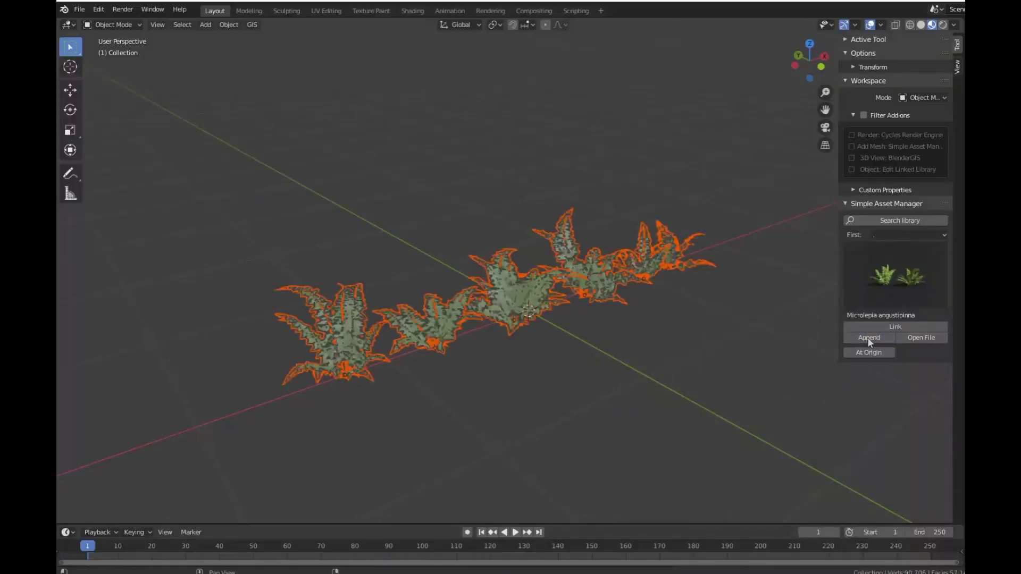
# Step: Delete the six ferns and append grass clumps from Simple Asset Manager's plant assets
pyautogui.press('Delete')
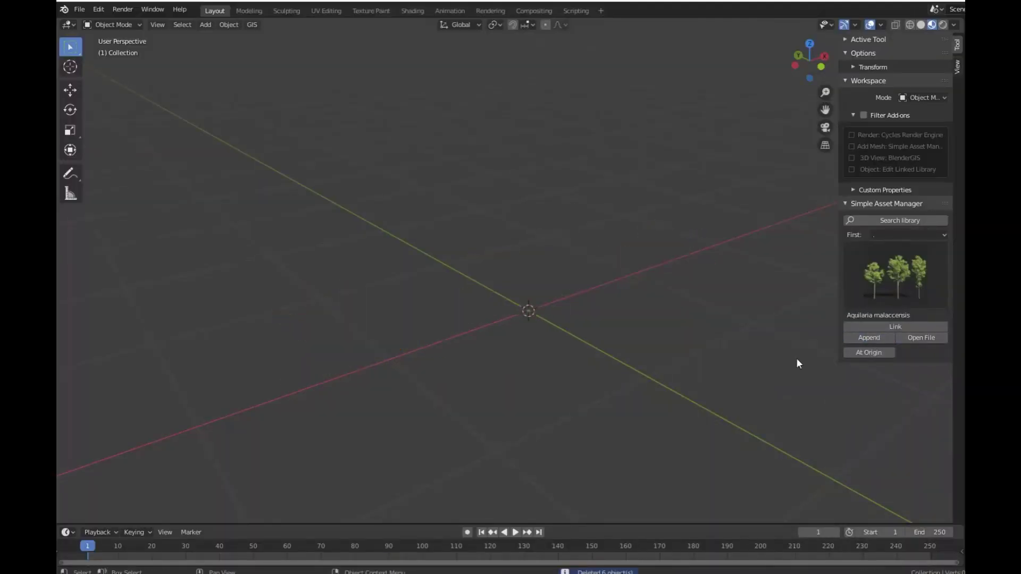
pyautogui.click(876, 275)
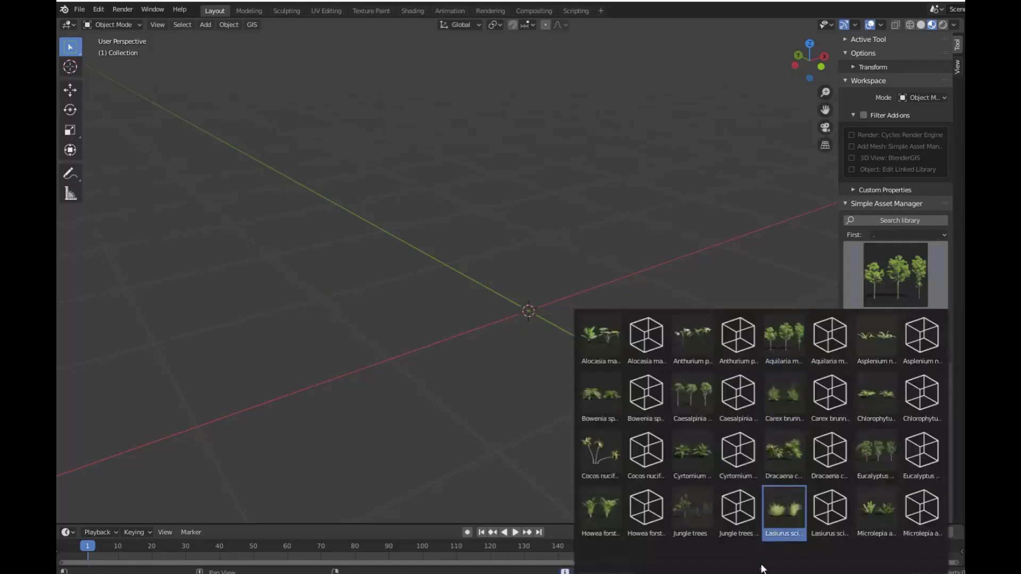
pyautogui.scroll(-5, 763, 569)
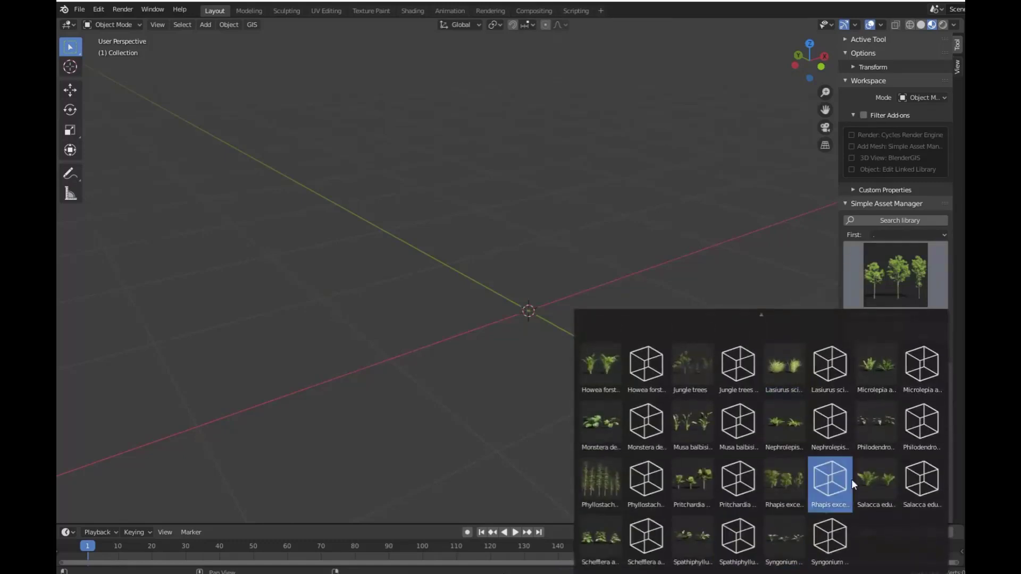
pyautogui.click(877, 367)
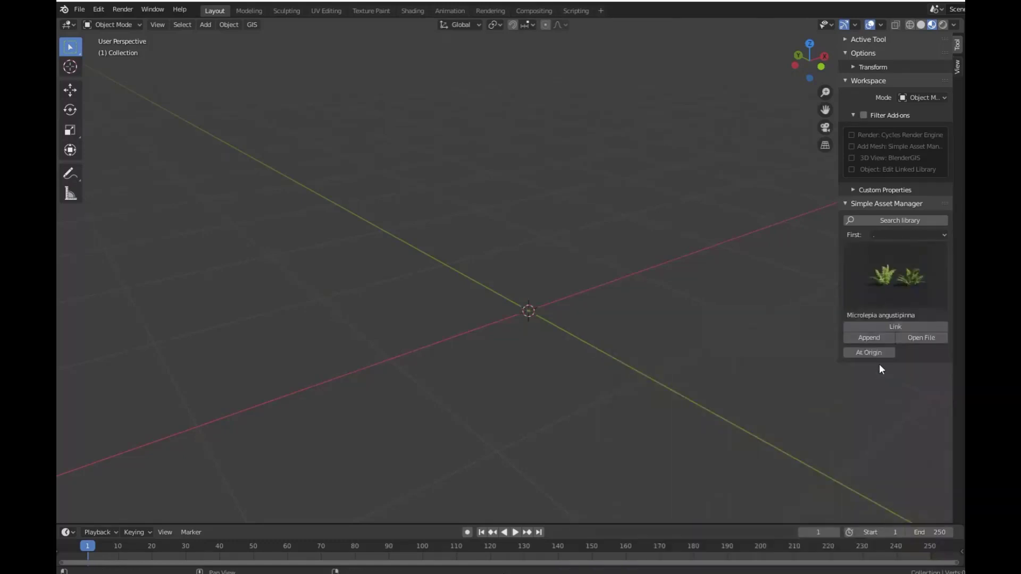
pyautogui.click(872, 337)
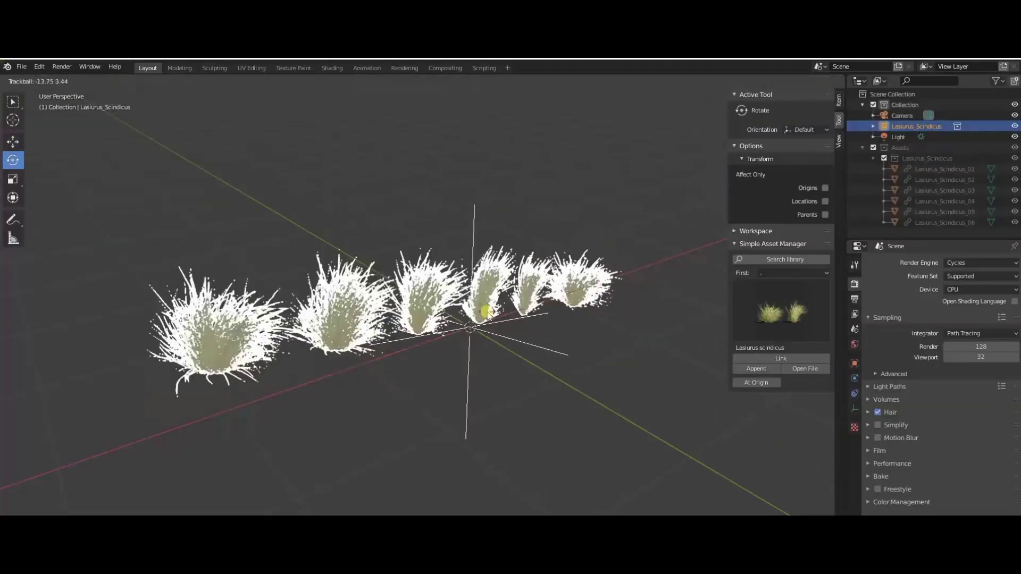
pyautogui.click(486, 312)
# Step: Remove the Assets collection and make all six grass clumps local objects
pyautogui.click(601, 335)
pyautogui.rightClick(901, 151)
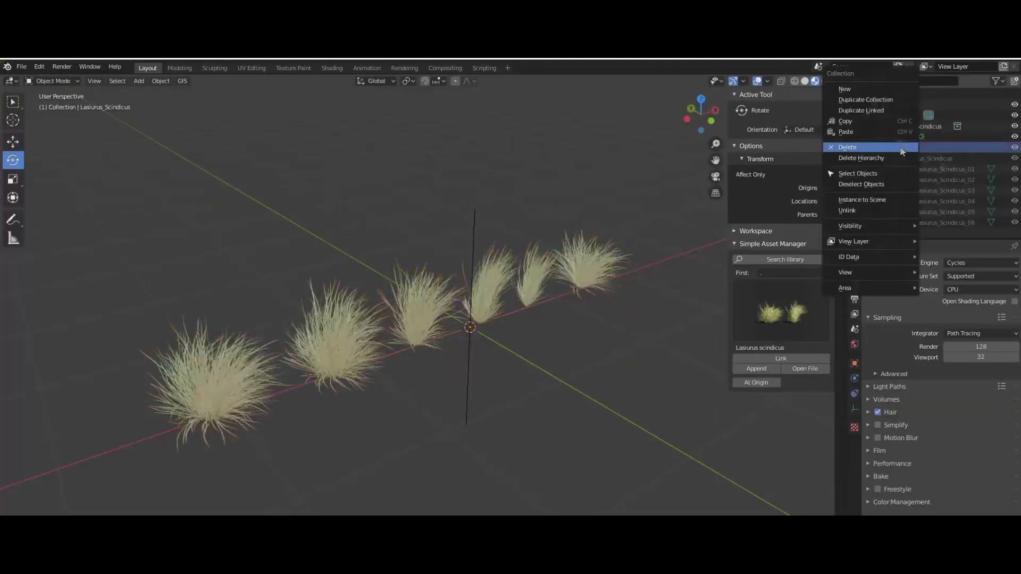
pyautogui.click(902, 151)
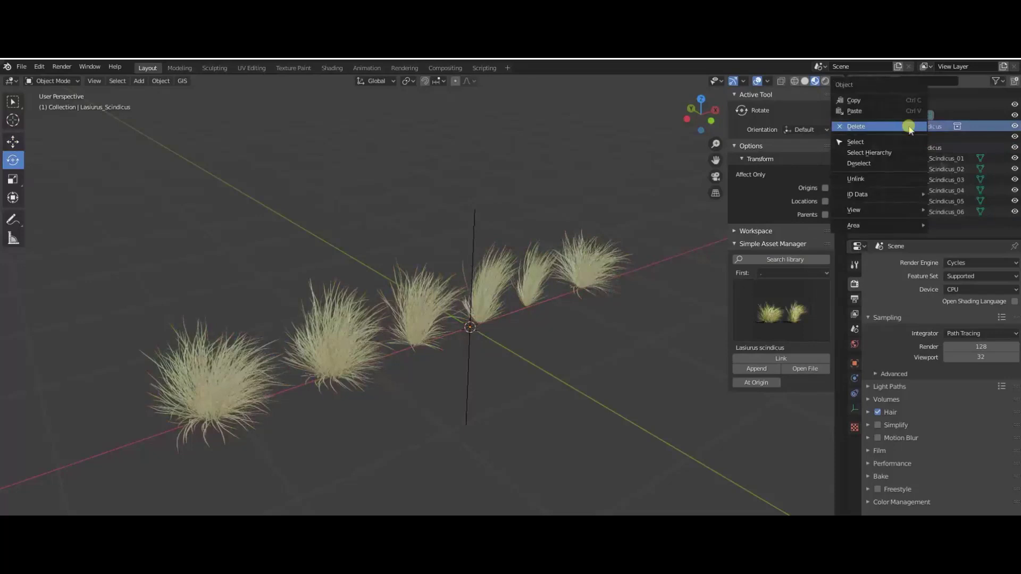
pyautogui.moveTo(617, 187); pyautogui.dragTo(218, 407)
pyautogui.click(161, 80)
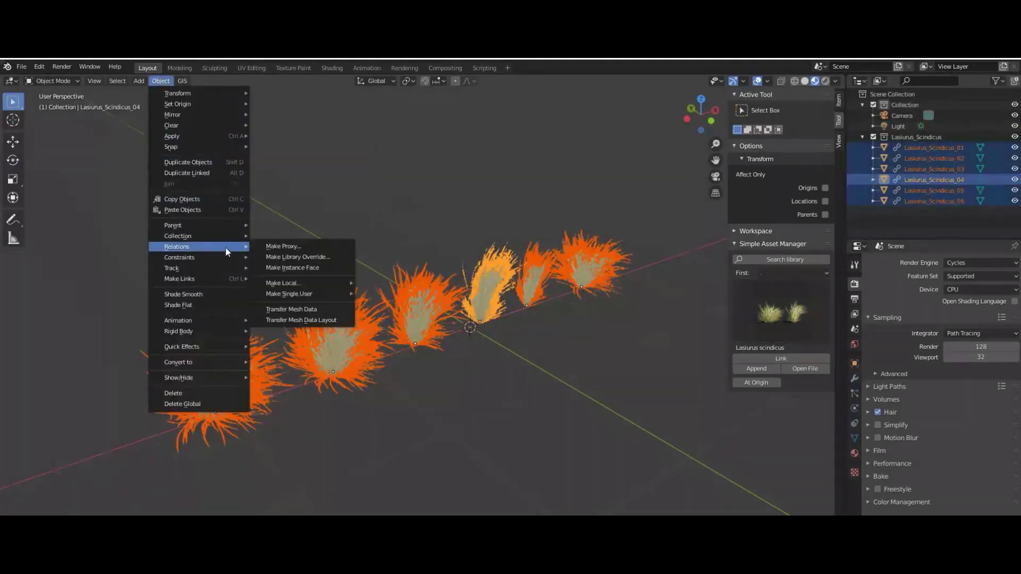
pyautogui.moveTo(306, 281)
pyautogui.click(381, 284)
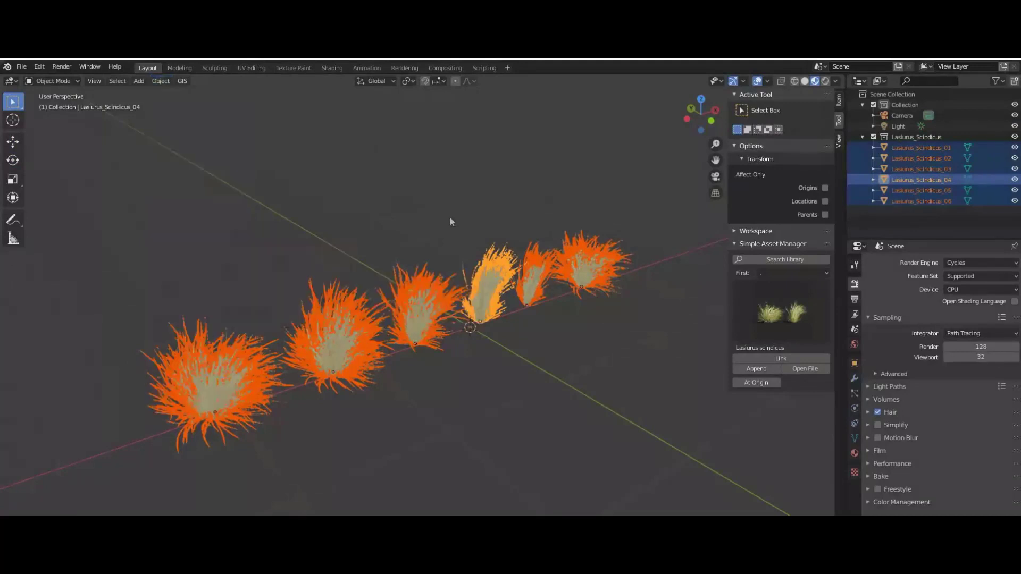
# Step: Move the third grass clump to a new spot and begin rotating it
pyautogui.click(431, 312)
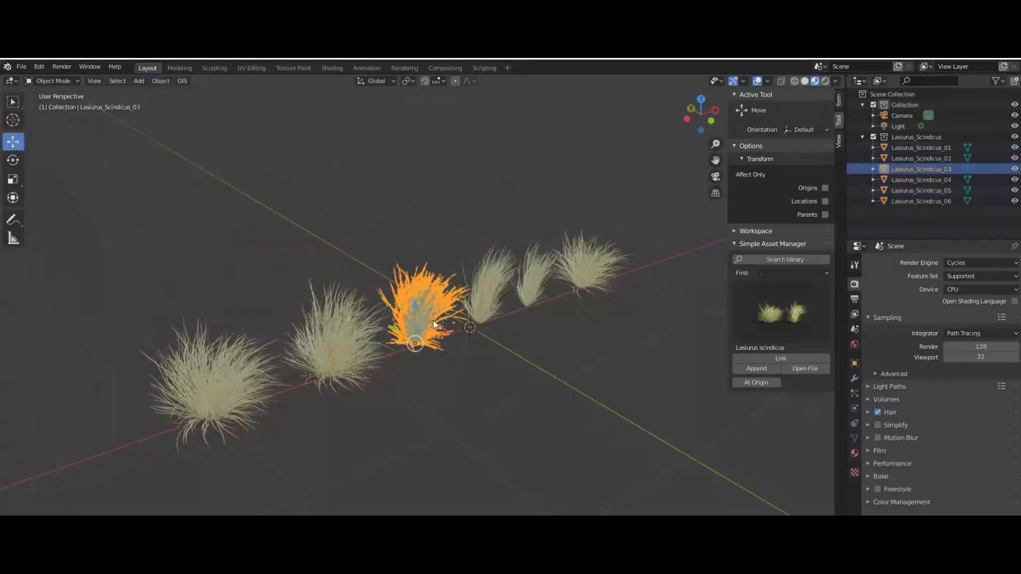
pyautogui.moveTo(442, 218); pyautogui.dragTo(420, 348)
pyautogui.hotkey('shift', 'space')
# Step: Scroll through the TerraScape plant pack product pages on Blender Market
pyautogui.press('r')
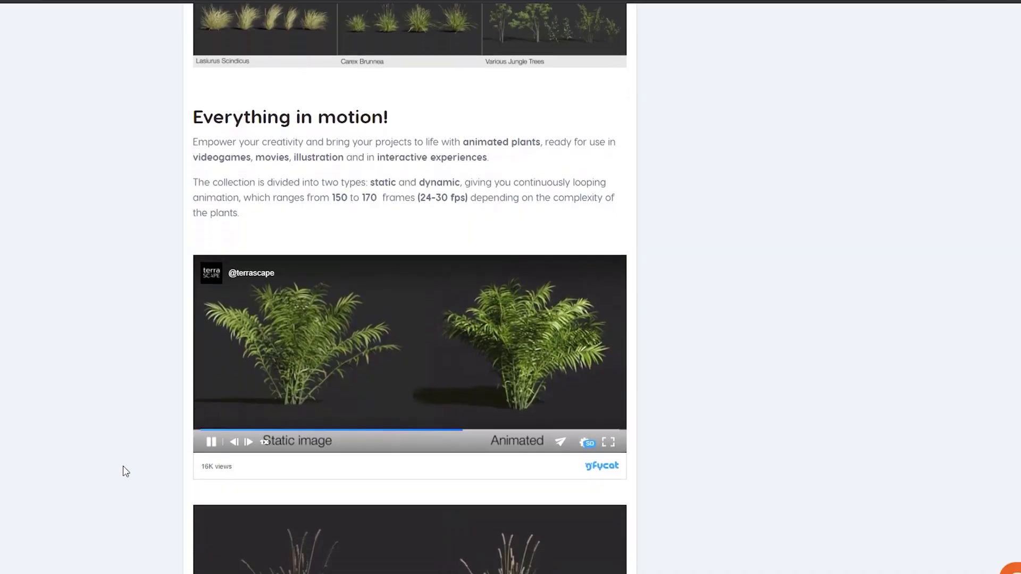
pyautogui.scroll(-4, 123, 466)
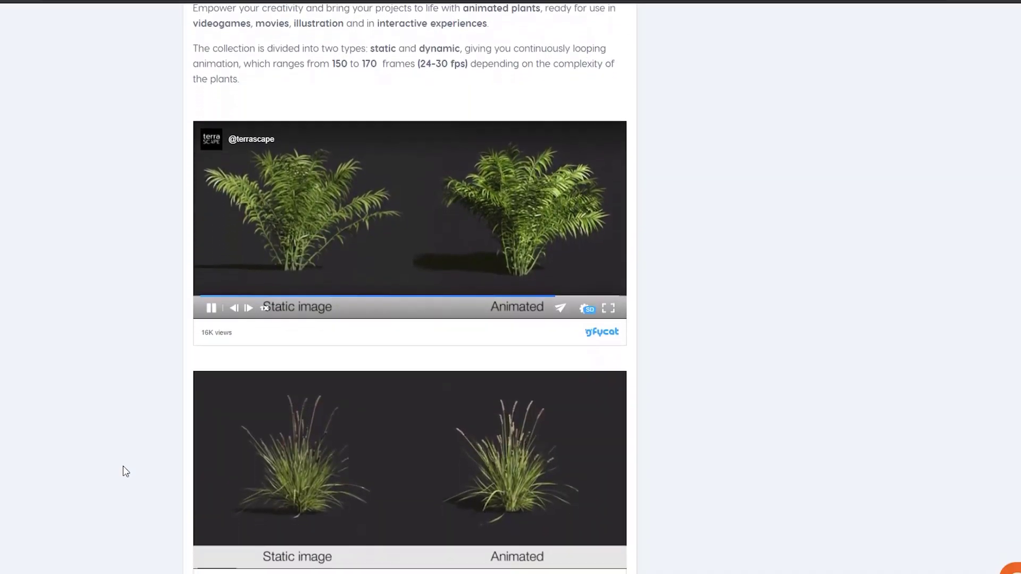
pyautogui.scroll(-5, 122, 465)
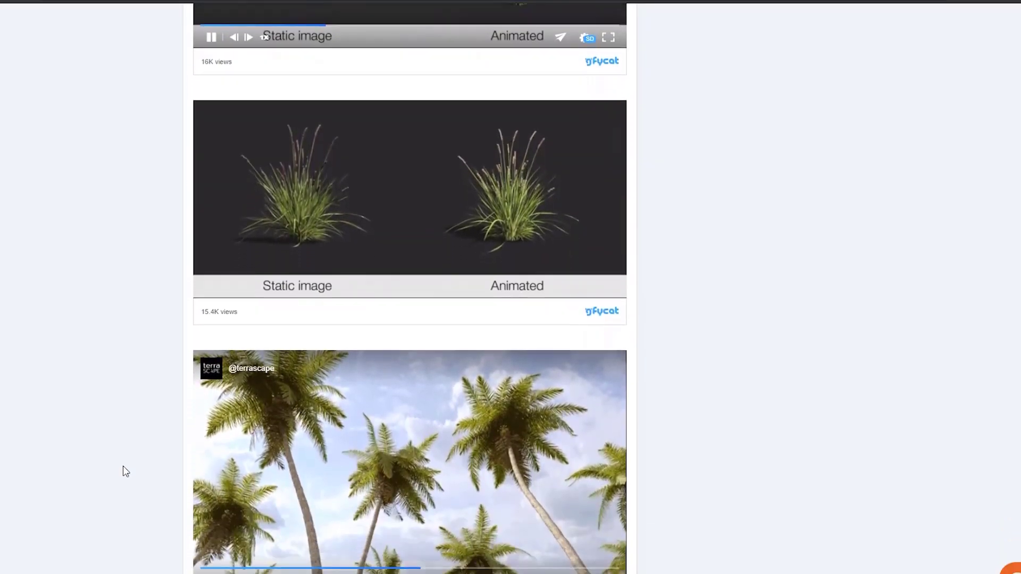
pyautogui.scroll(-5, 123, 466)
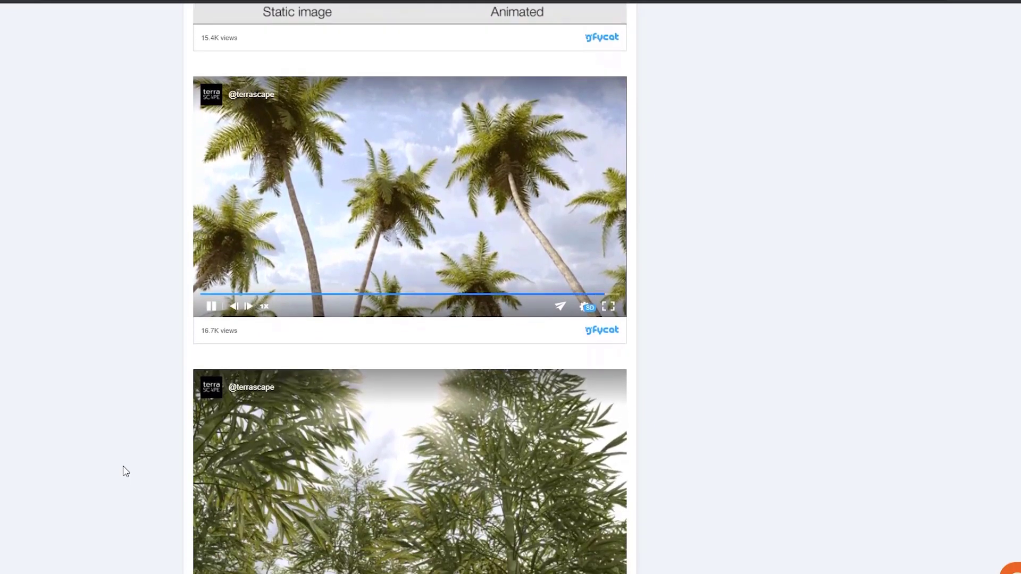
pyautogui.scroll(-2, 123, 465)
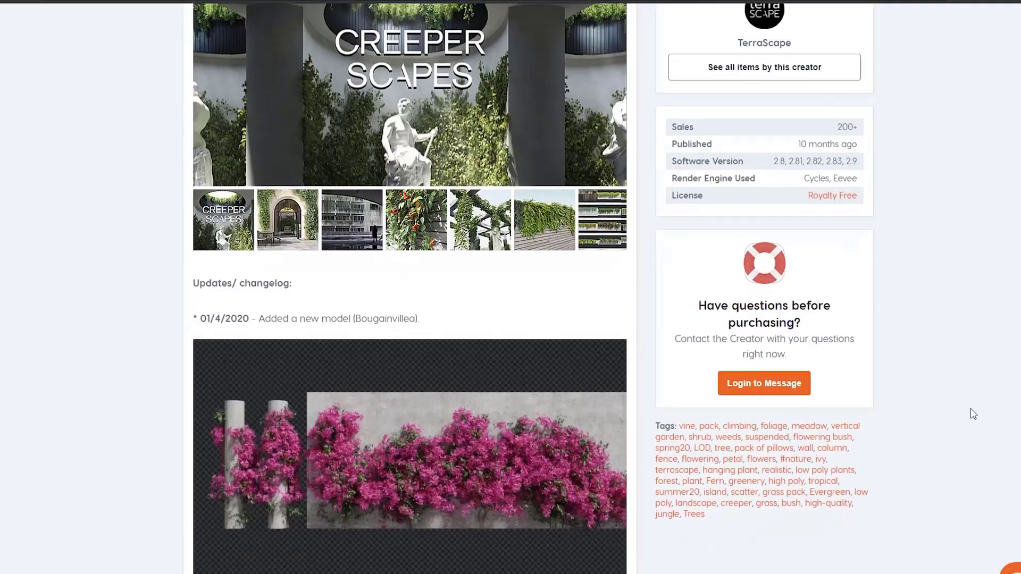
pyautogui.scroll(-9, 971, 409)
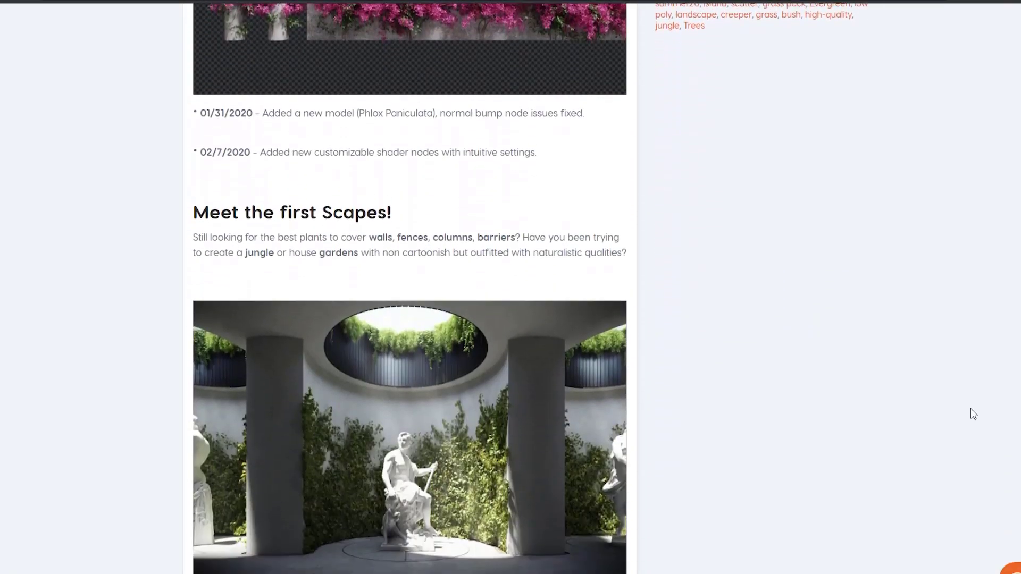
pyautogui.scroll(-9, 971, 409)
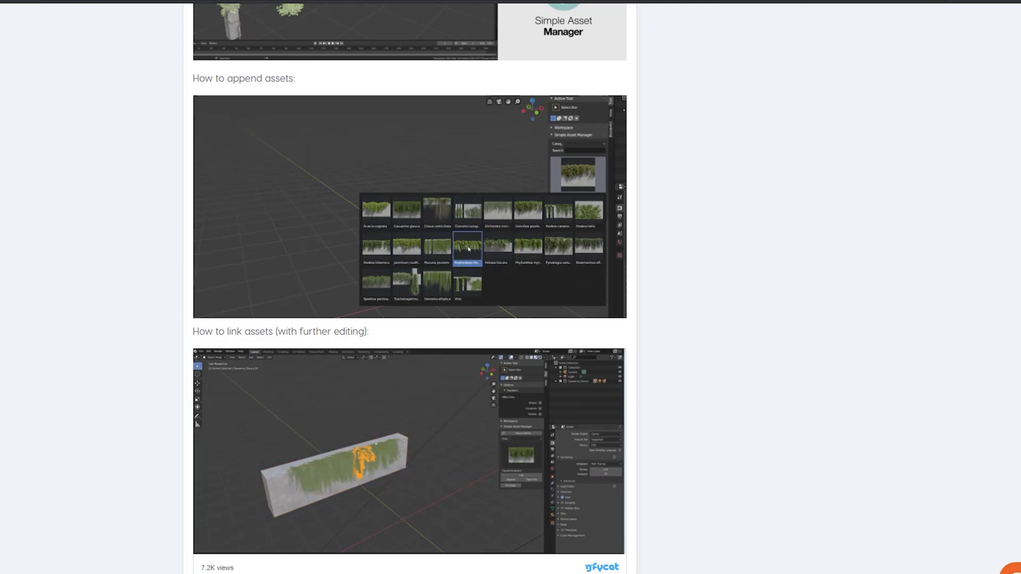
pyautogui.scroll(-15, 945, 430)
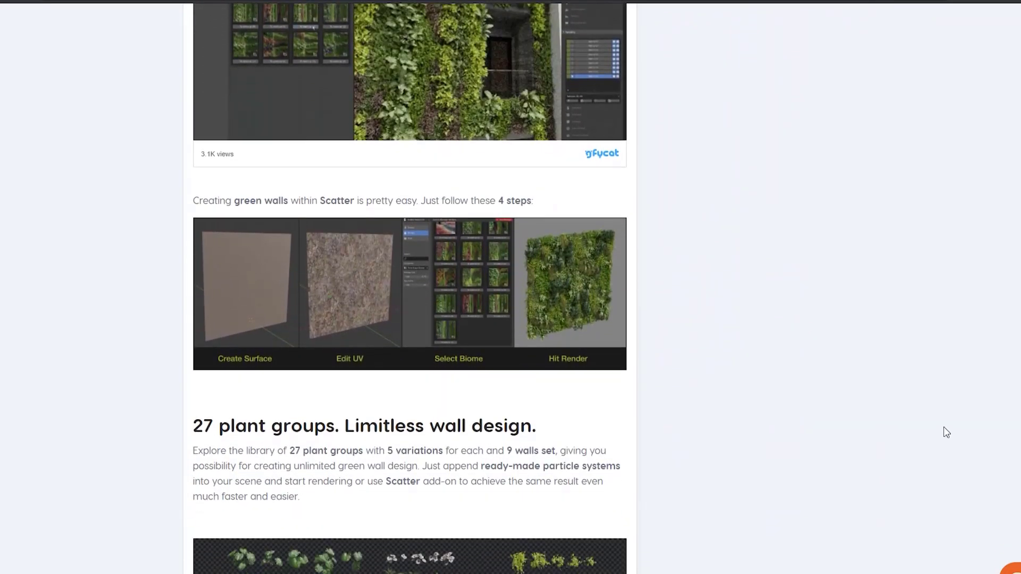
pyautogui.scroll(-8, 945, 432)
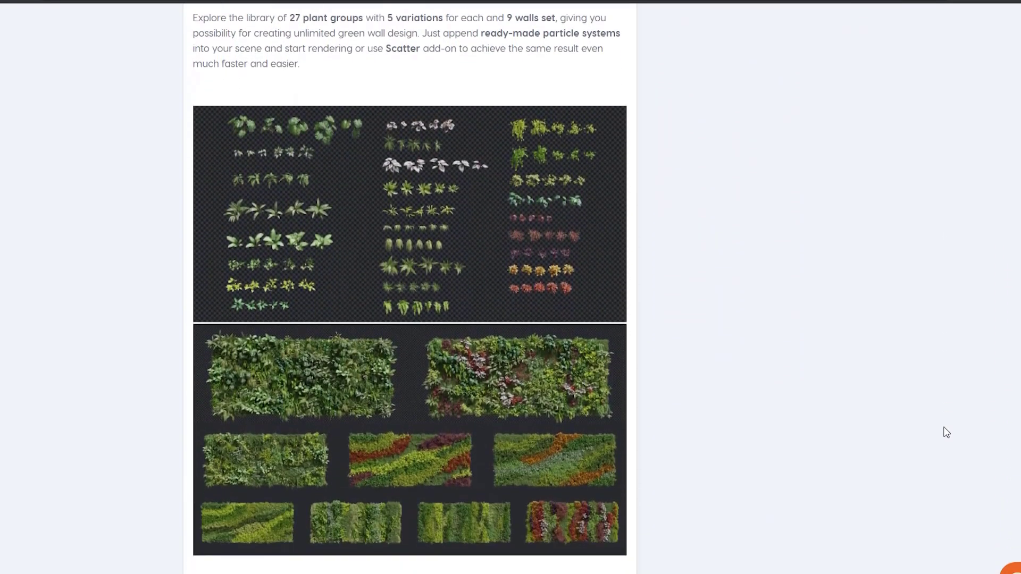
pyautogui.scroll(-8, 946, 432)
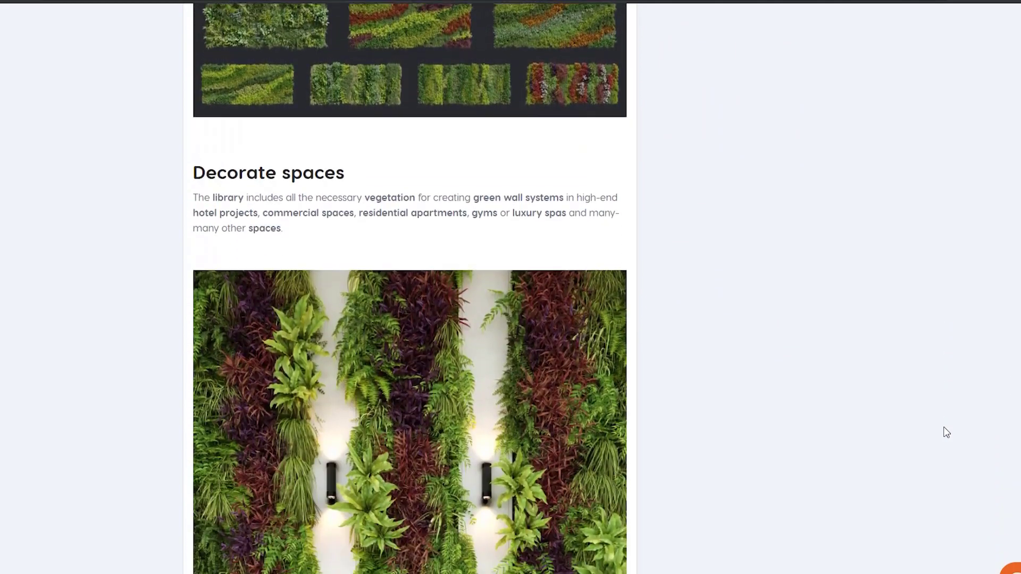
pyautogui.scroll(-4, 946, 431)
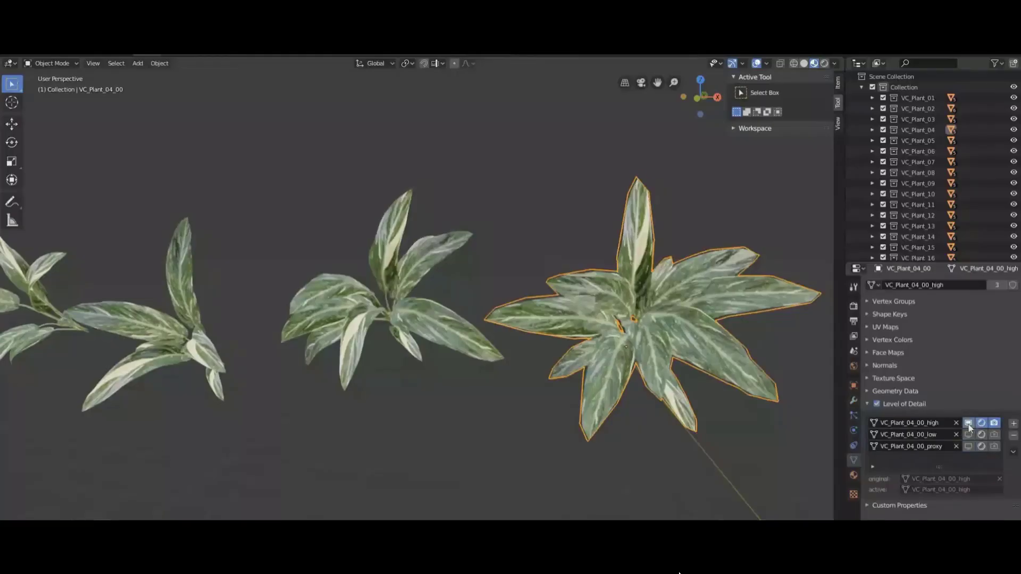
# Step: Toggle the plant between proxy and high-detail LOD meshes, checking it in wireframe
pyautogui.click(887, 446)
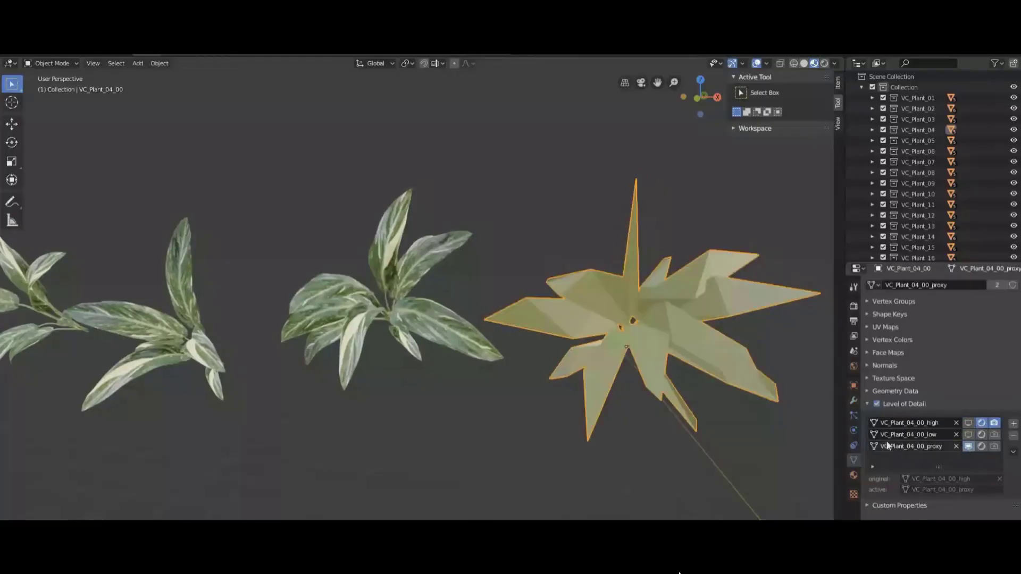
pyautogui.hotkey('shift', 'z')
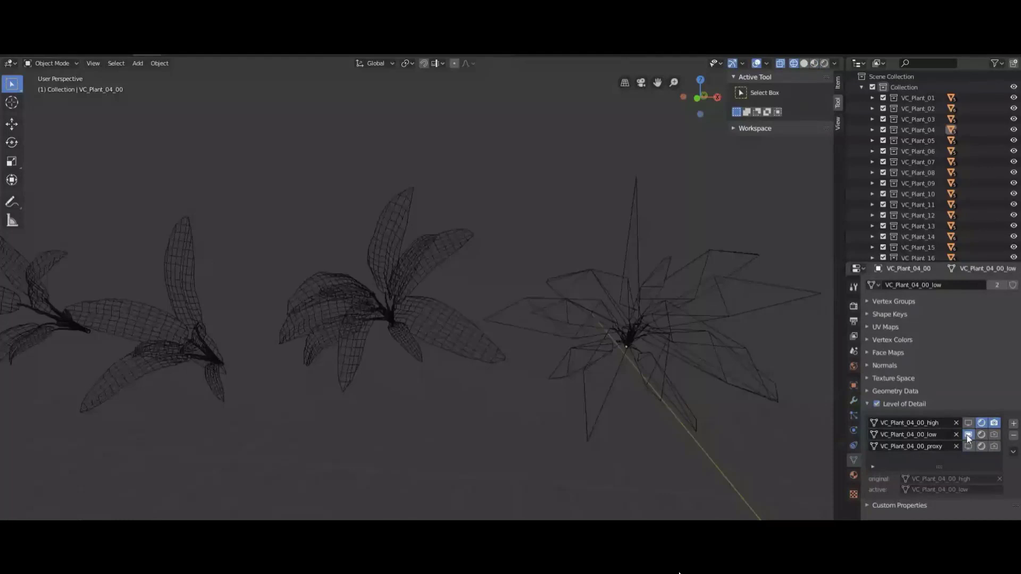
pyautogui.click(968, 424)
pyautogui.hotkey('shift', 'z')
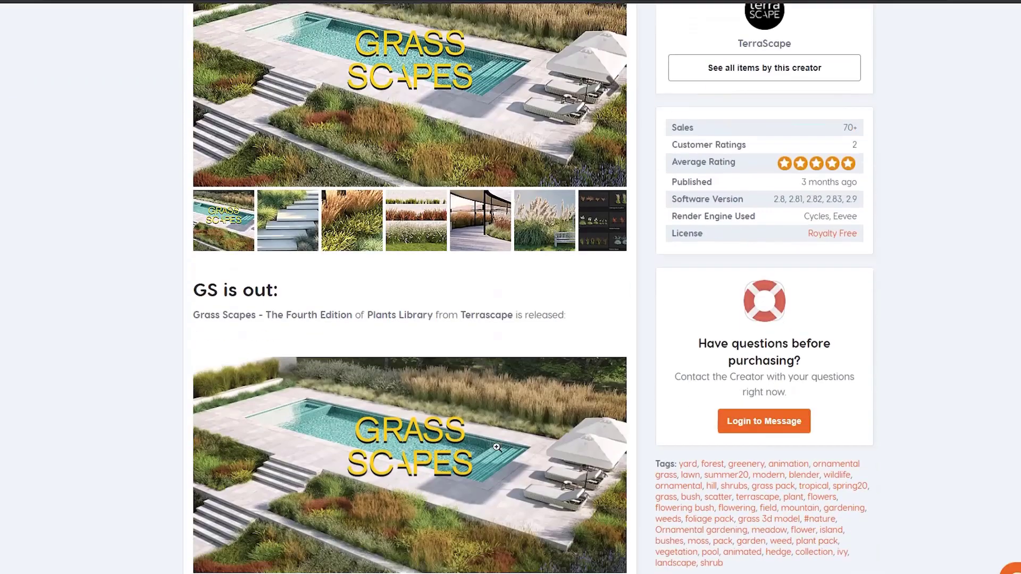
# Step: Scroll past the species gallery to 'Integrated into the Scatter Environment'
pyautogui.scroll(-8, 566, 377)
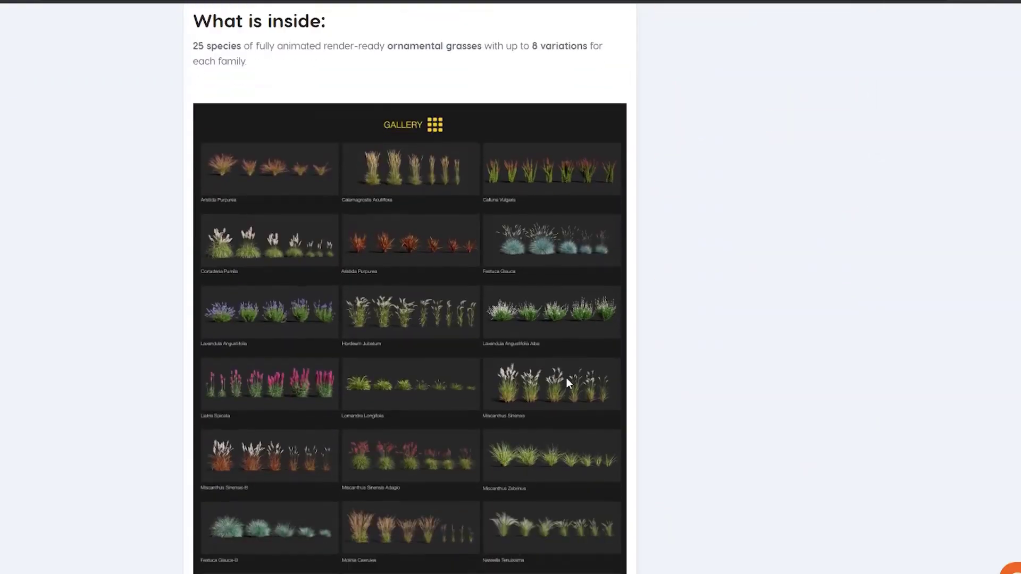
pyautogui.scroll(-9, 662, 416)
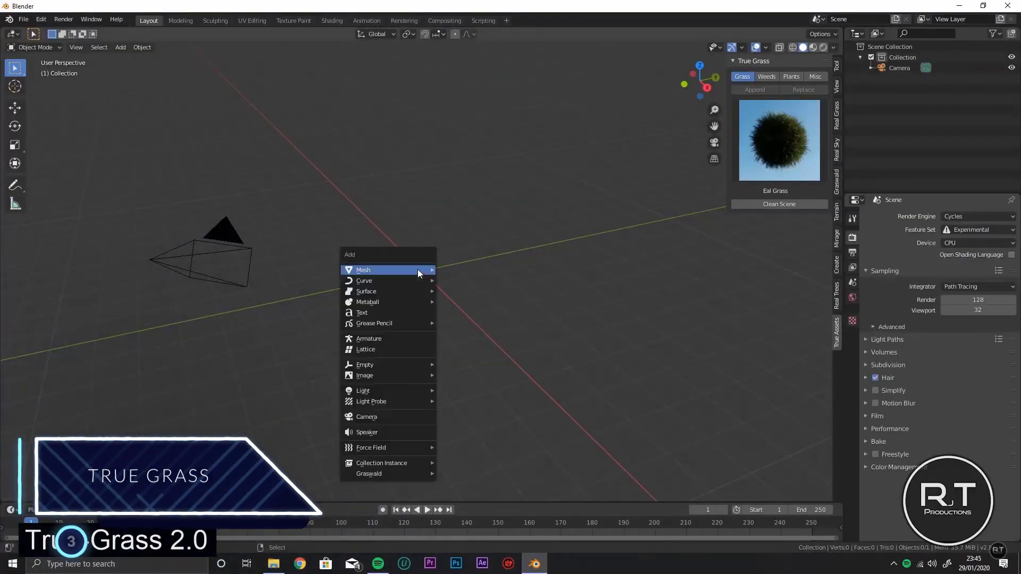
# Step: Add a large plane, subdivide it with 21 cuts, and raise gentle hills with proportional editing
pyautogui.click(453, 269)
pyautogui.press('s')
pyautogui.press('Tab')
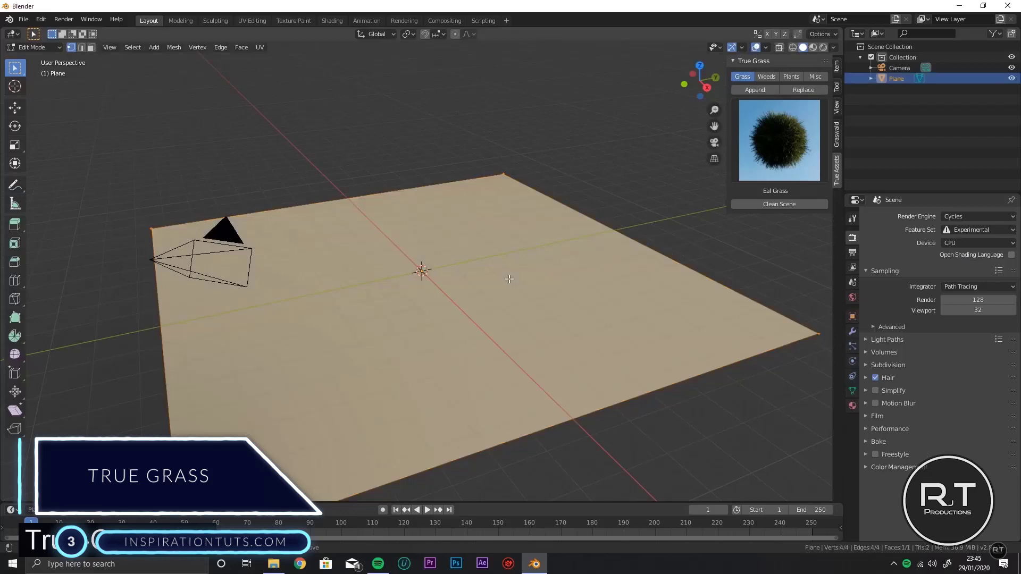
pyautogui.moveTo(143, 419); pyautogui.dragTo(175, 419)
pyautogui.press('o')
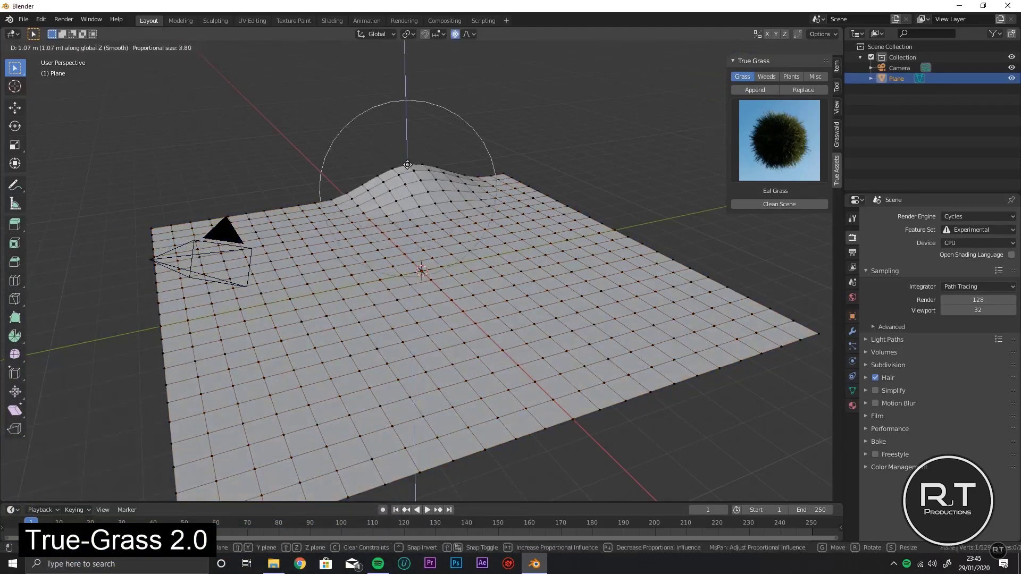
pyautogui.scroll(-5, 407, 165)
pyautogui.press('z')
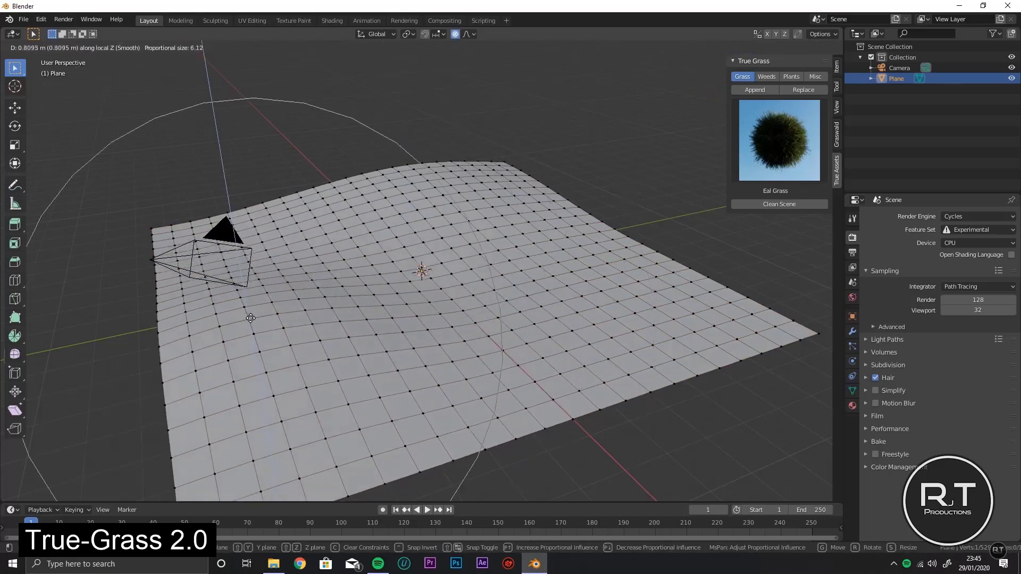
pyautogui.click(250, 318)
pyautogui.press('Tab')
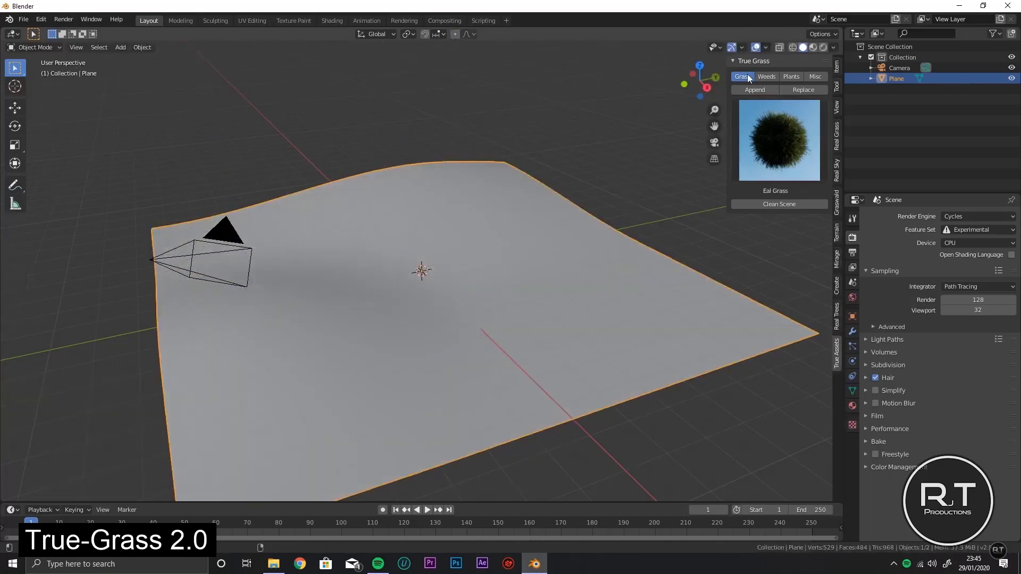
# Step: Scatter enlarged Velvet Grass and Flatweed over the hilly plane
pyautogui.click(770, 144)
pyautogui.click(893, 228)
pyautogui.click(754, 90)
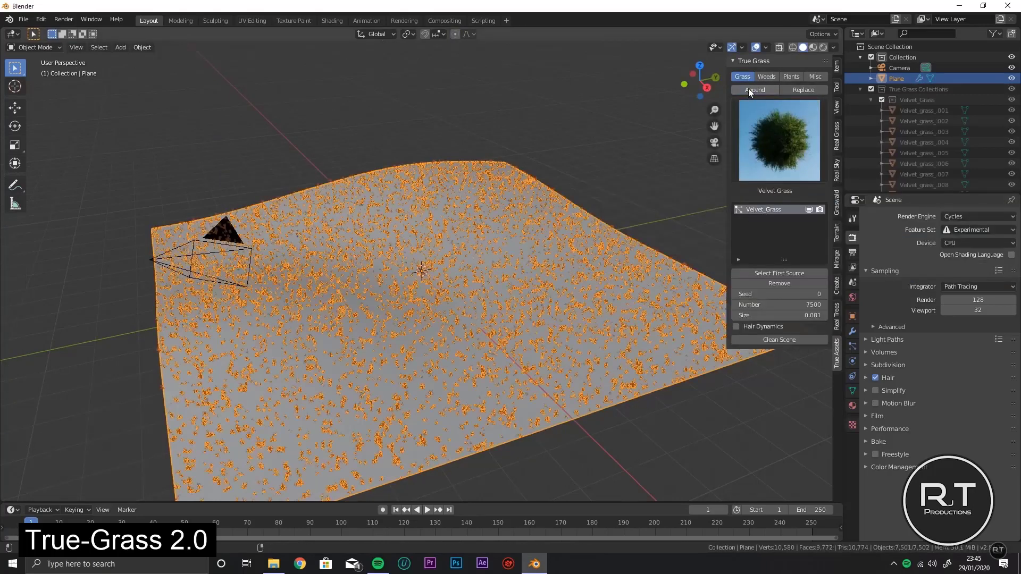
pyautogui.moveTo(779, 315); pyautogui.dragTo(813, 315)
pyautogui.click(766, 77)
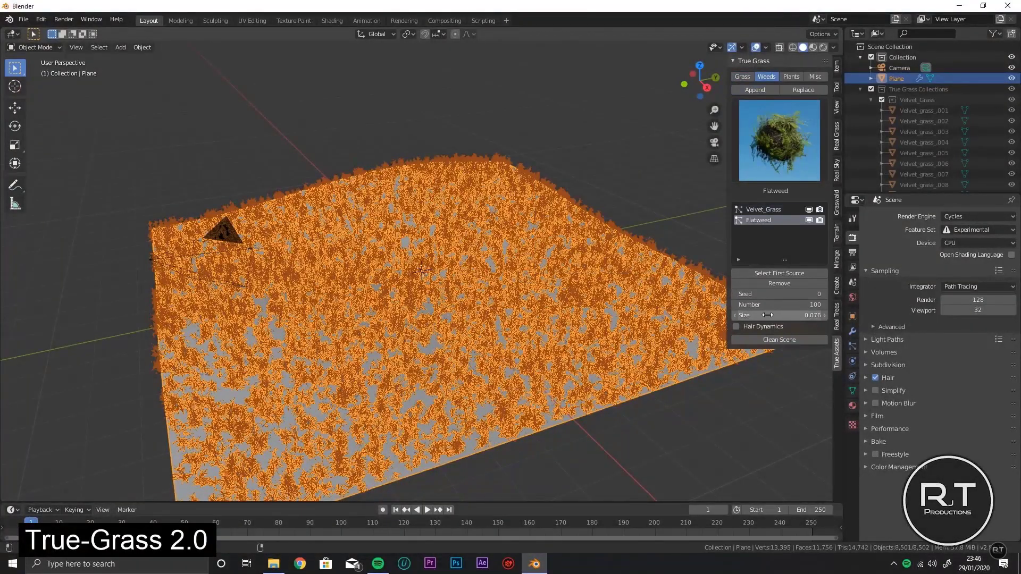
pyautogui.moveTo(767, 315); pyautogui.dragTo(787, 294)
# Step: Add Periwinkle plants and Debris Type 1 scatter to the plane
pyautogui.click(791, 76)
pyautogui.click(779, 141)
pyautogui.click(749, 258)
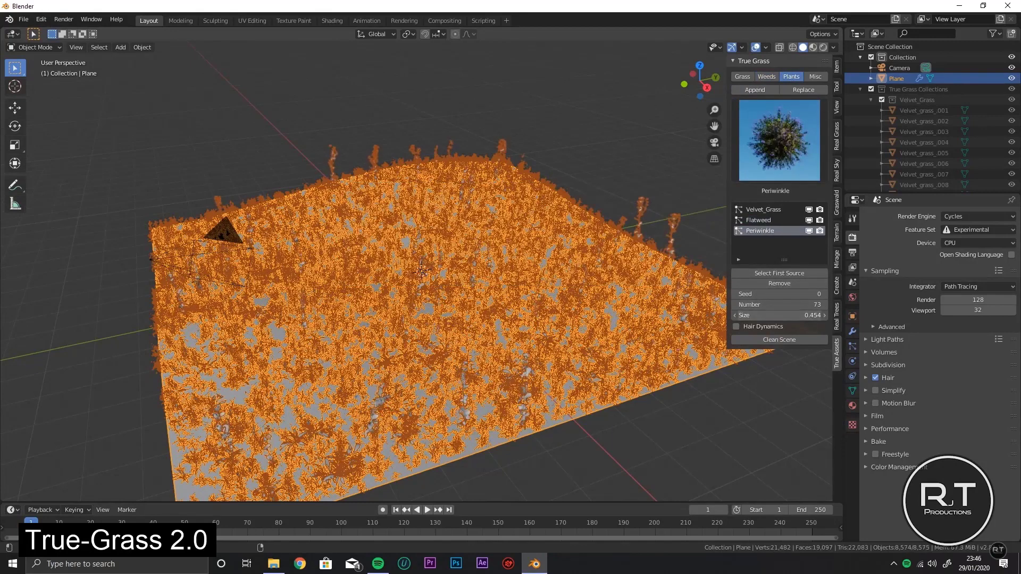
pyautogui.click(789, 136)
pyautogui.click(405, 215)
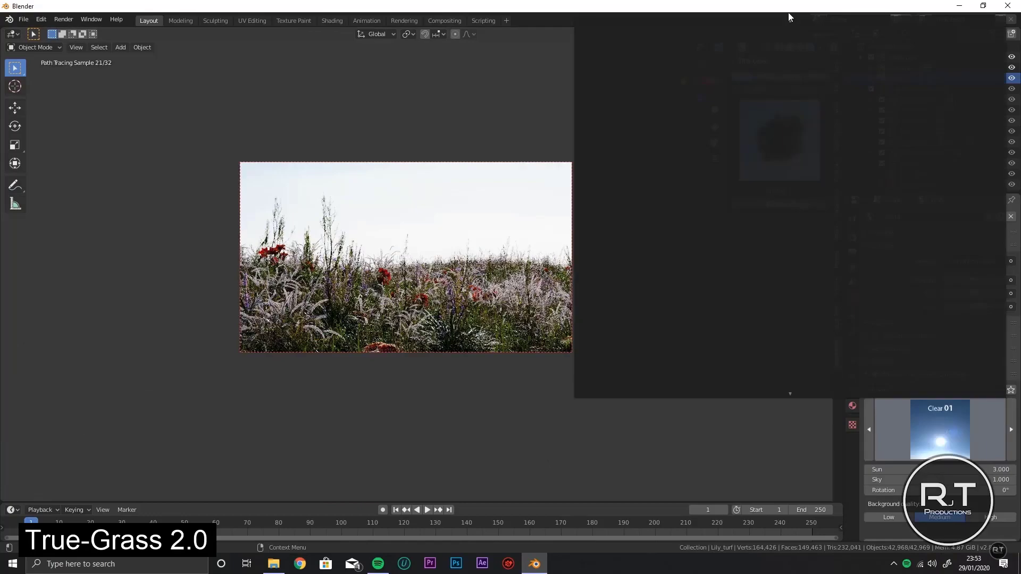
# Step: Light the meadow with the Morning 10 sky and inspect the Velvet_Grass and Lily_turf materials
pyautogui.click(924, 296)
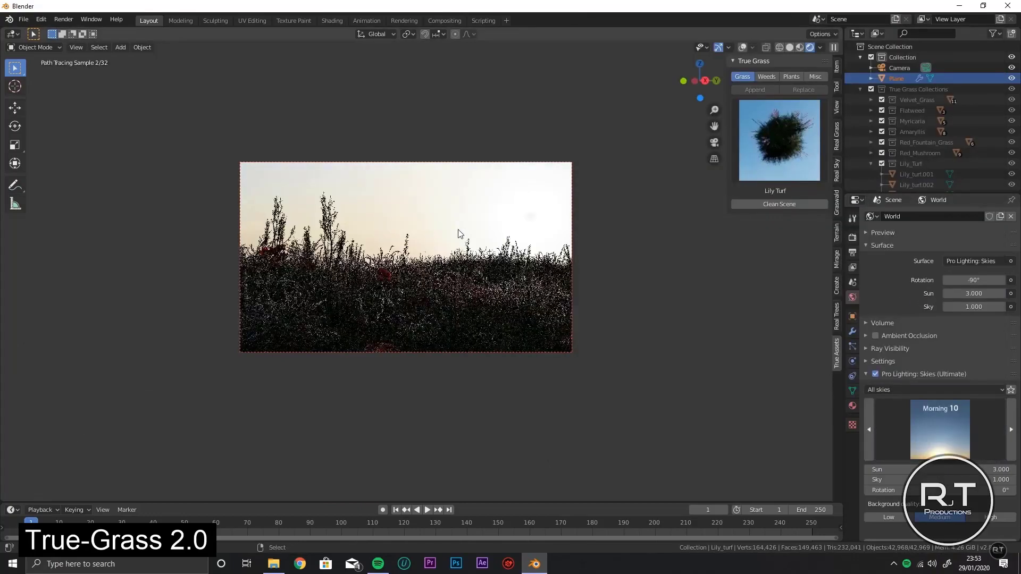
pyautogui.click(460, 296)
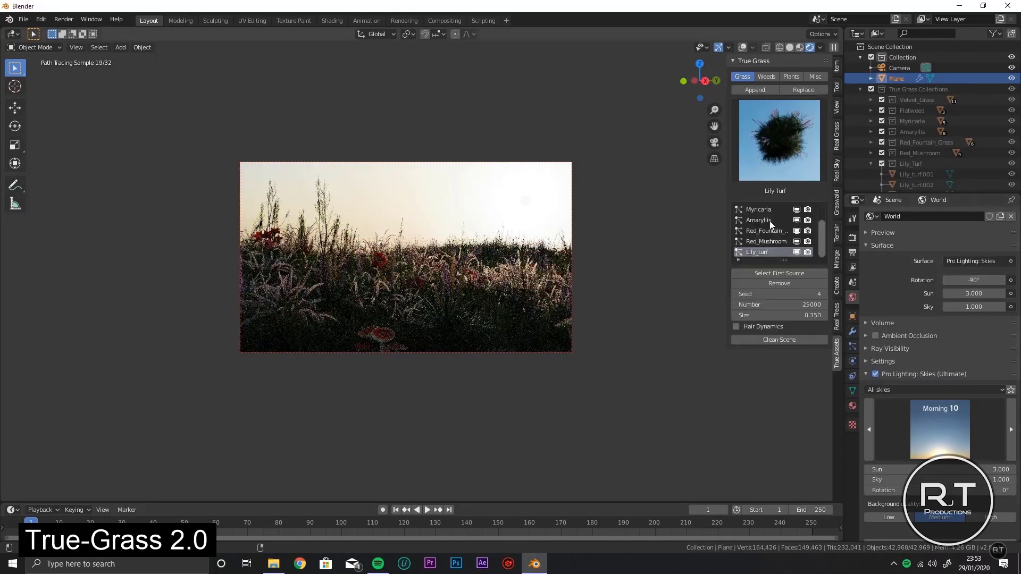
pyautogui.click(779, 283)
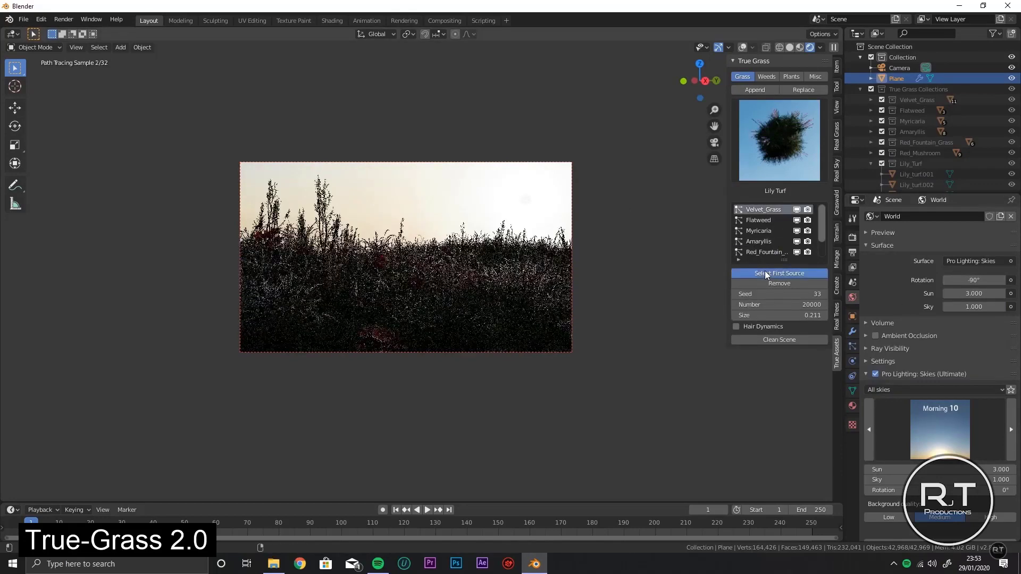
pyautogui.click(852, 406)
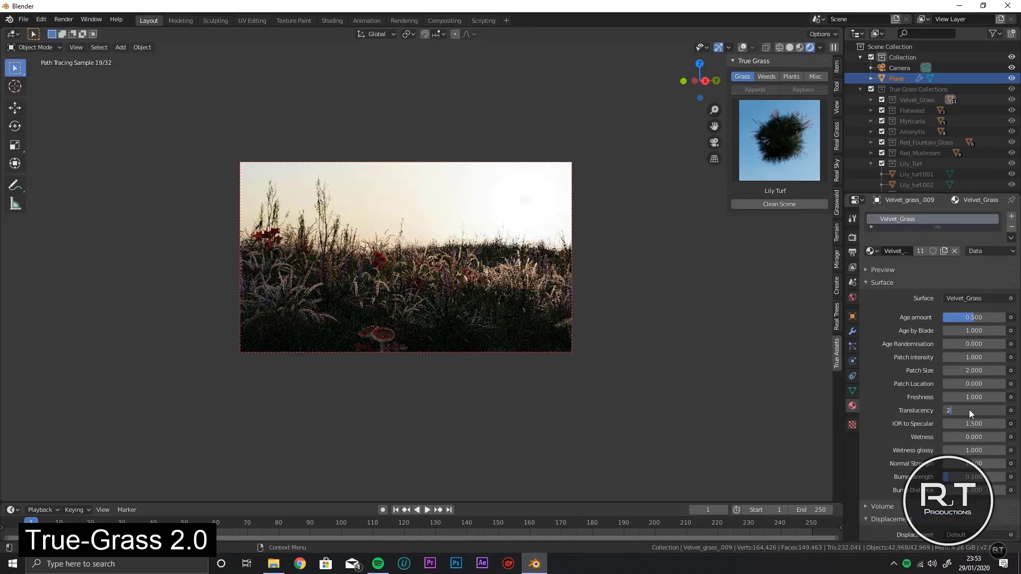
pyautogui.click(505, 328)
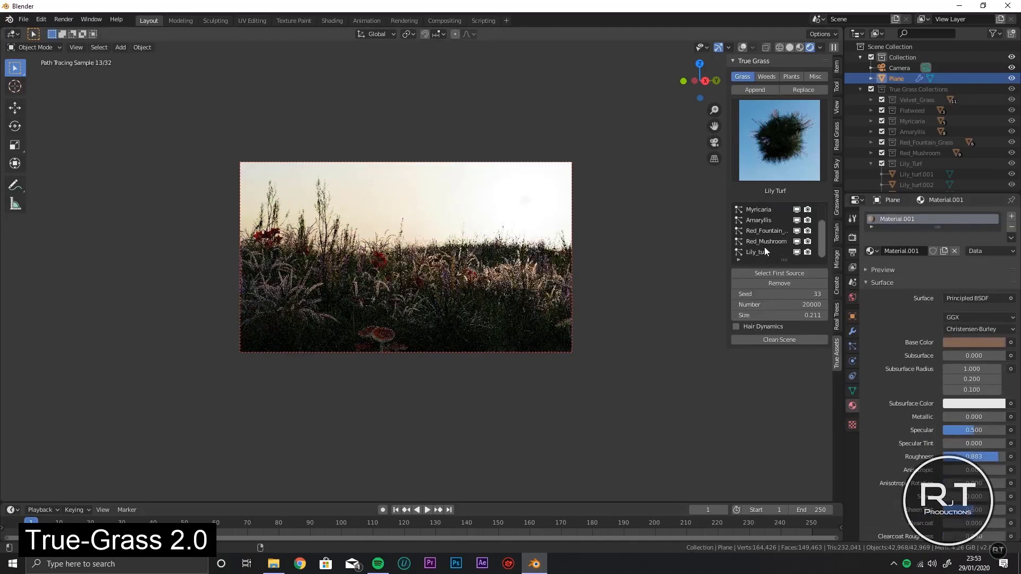
pyautogui.click(764, 273)
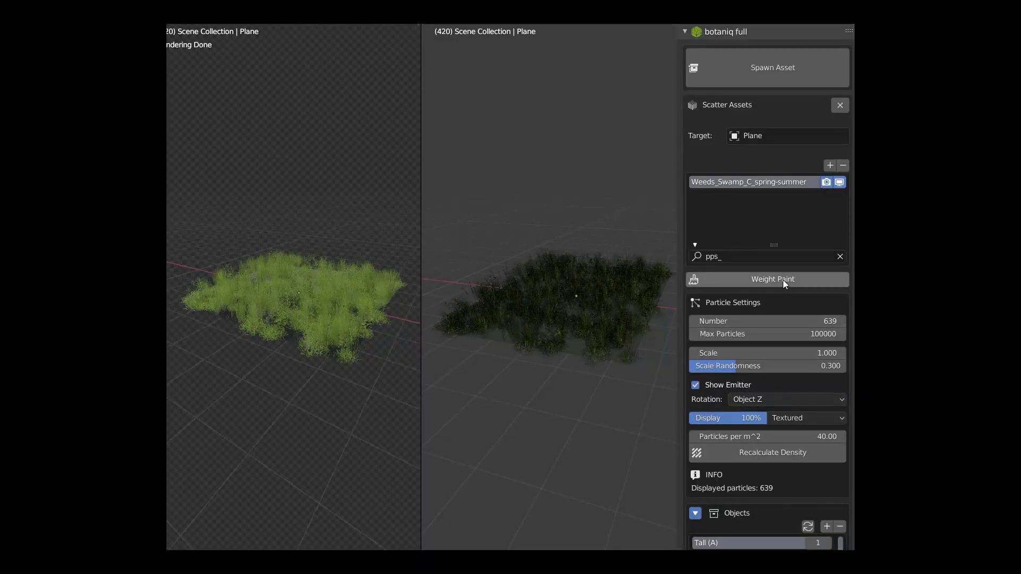
# Step: Weight-paint grass strips along the plane's left and right edges
pyautogui.click(783, 279)
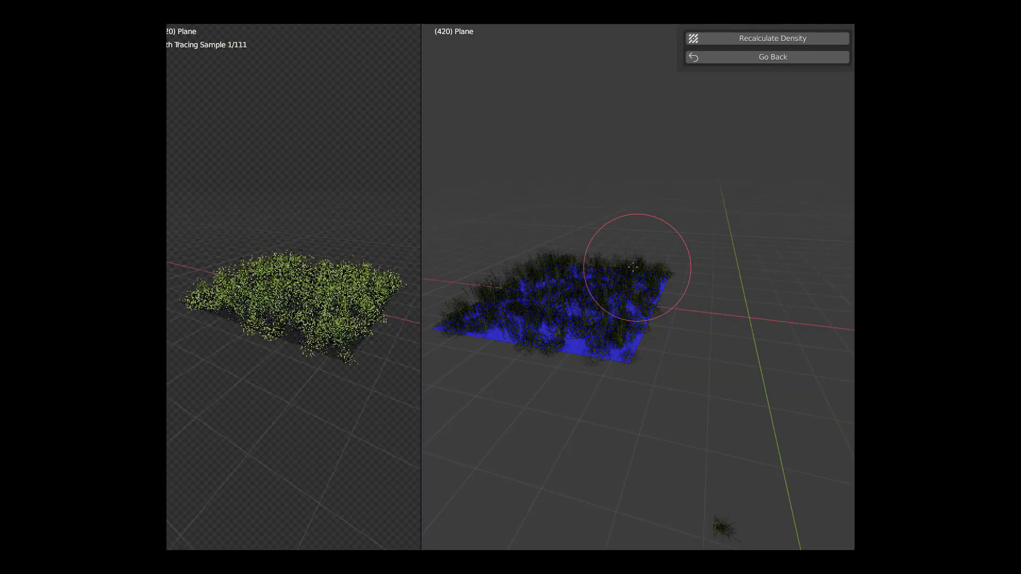
pyautogui.moveTo(547, 239)
pyautogui.mouseDown()
pyautogui.moveTo(484, 315)
pyautogui.moveTo(535, 296)
pyautogui.mouseUp()
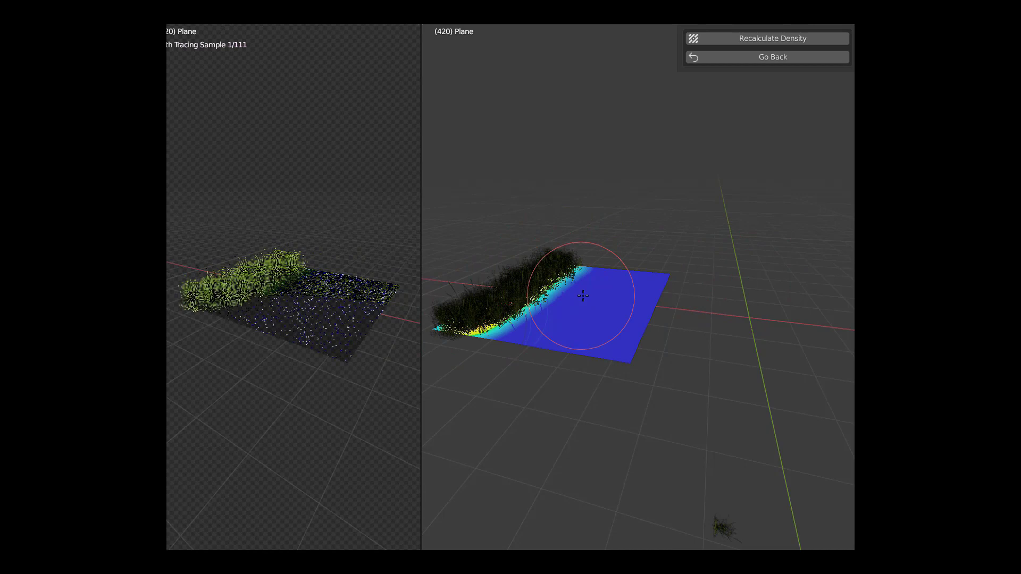
pyautogui.moveTo(645, 235)
pyautogui.mouseDown()
pyautogui.moveTo(638, 326)
pyautogui.moveTo(611, 358)
pyautogui.mouseUp()
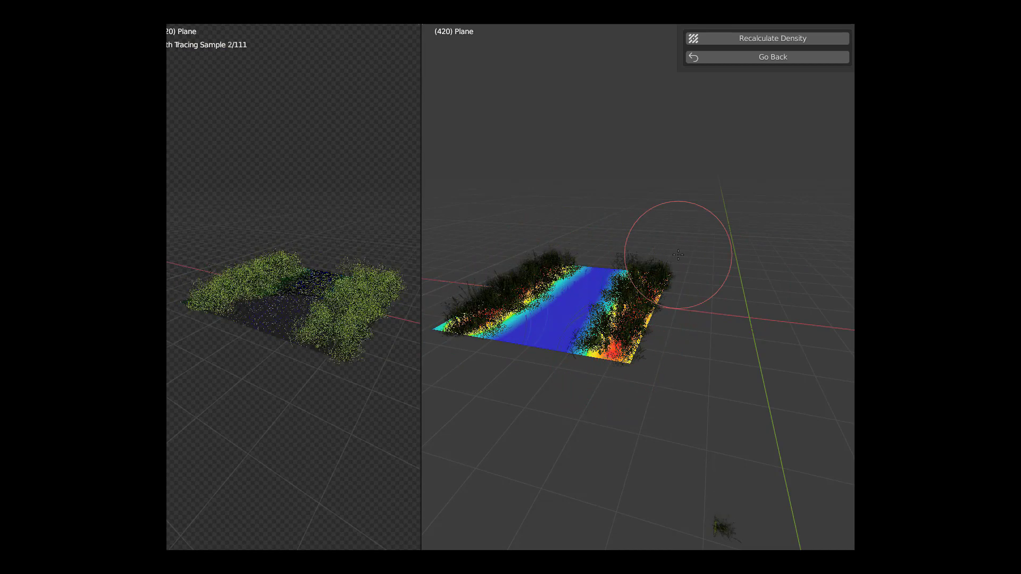
pyautogui.click(759, 59)
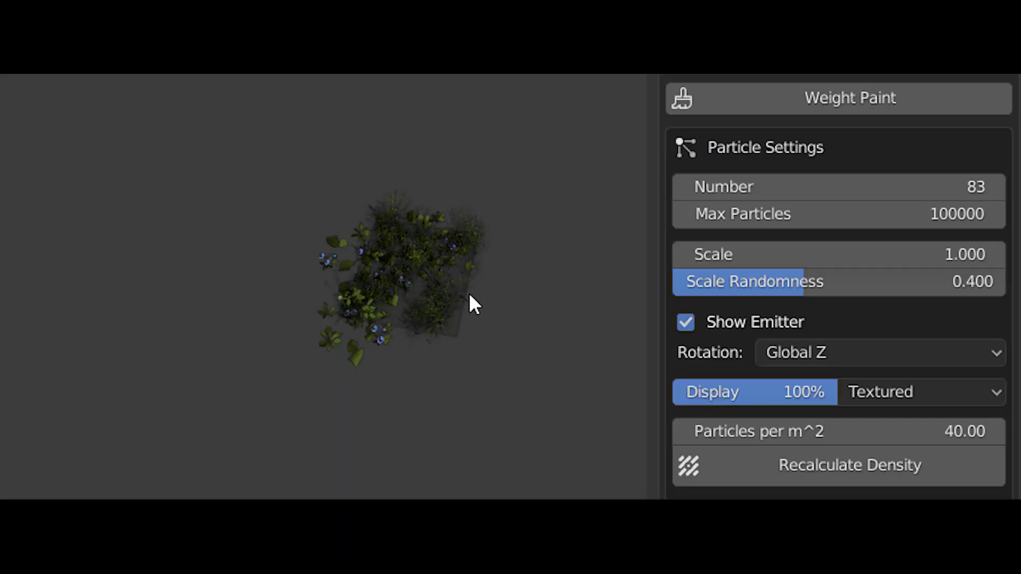
# Step: Enlarge, enlarge further, then shrink the plant patch, recalculating density after each resize
pyautogui.press('s')
pyautogui.click(483, 292)
pyautogui.click(850, 465)
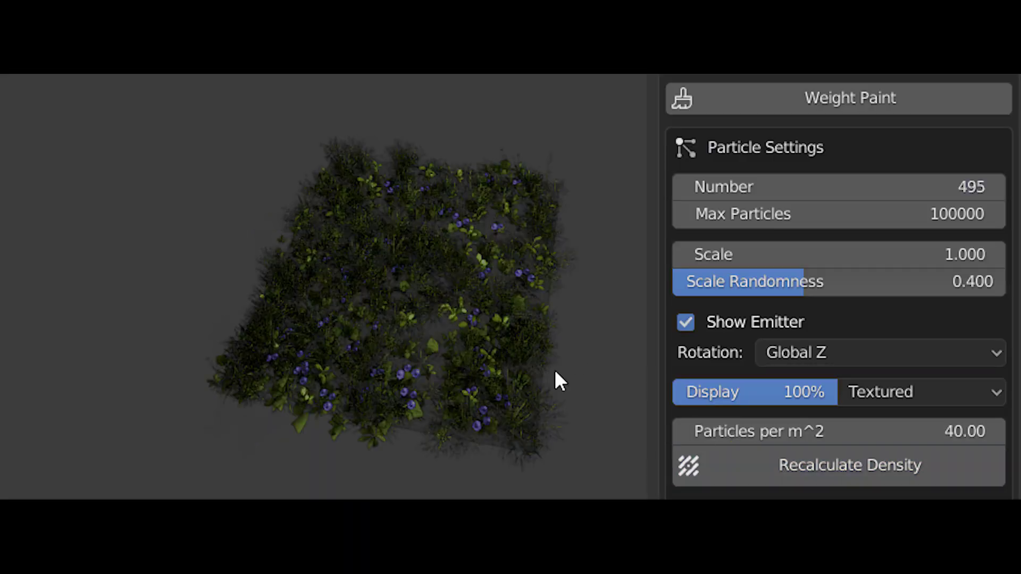
pyautogui.press('s')
pyautogui.click(574, 360)
pyautogui.click(732, 460)
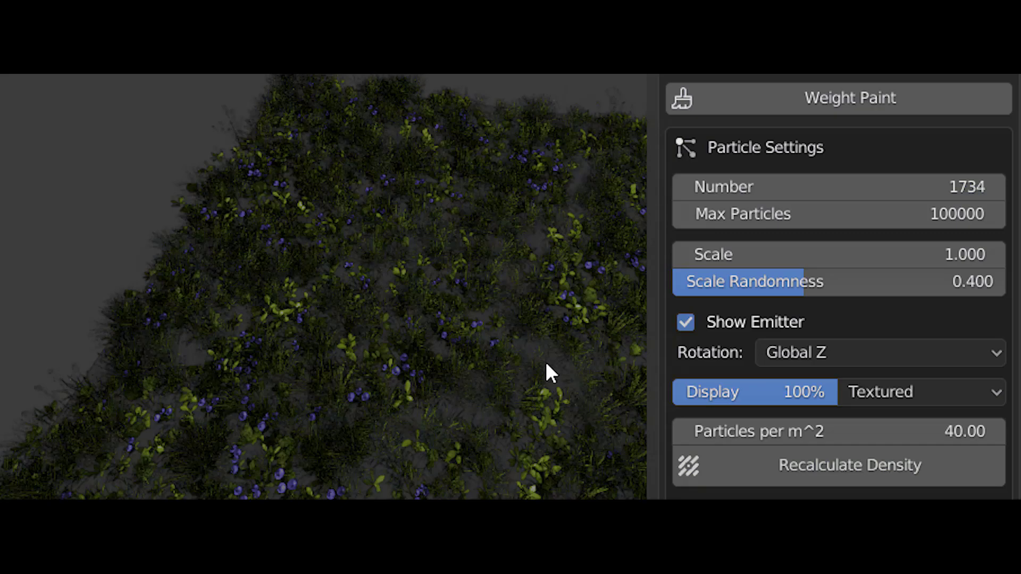
pyautogui.press('s')
pyautogui.click(426, 305)
pyautogui.click(733, 465)
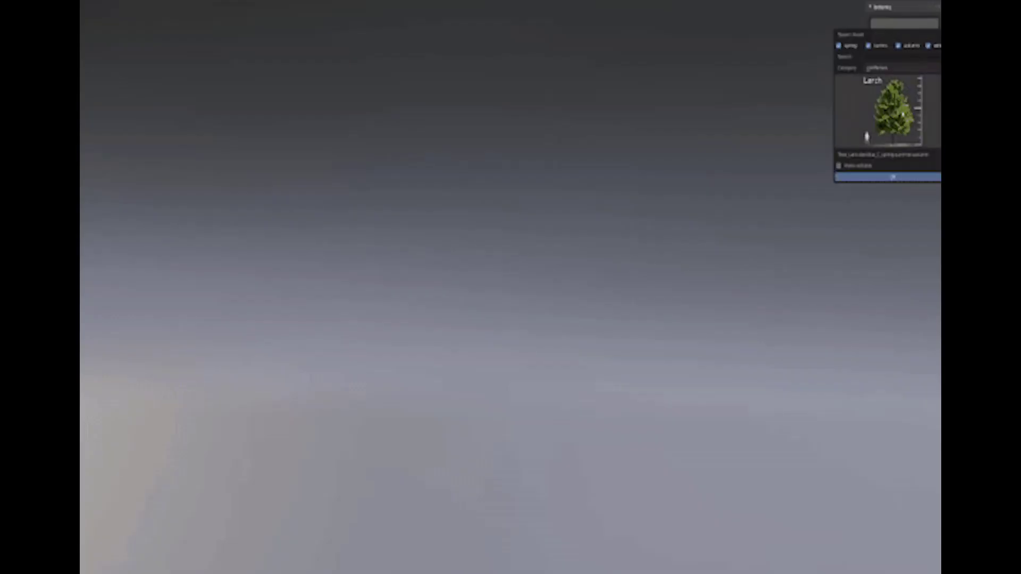
# Step: Spawn an Umbrella Pine, White Fir and Fir from botaniq and drop them onto the terrain
pyautogui.click(893, 109)
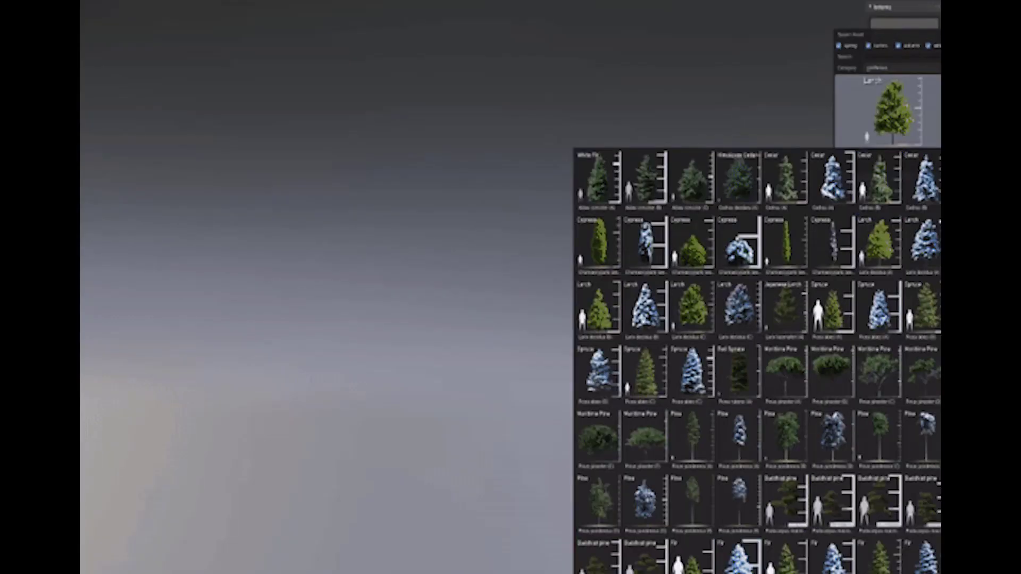
pyautogui.click(786, 441)
pyautogui.click(902, 177)
pyautogui.click(904, 27)
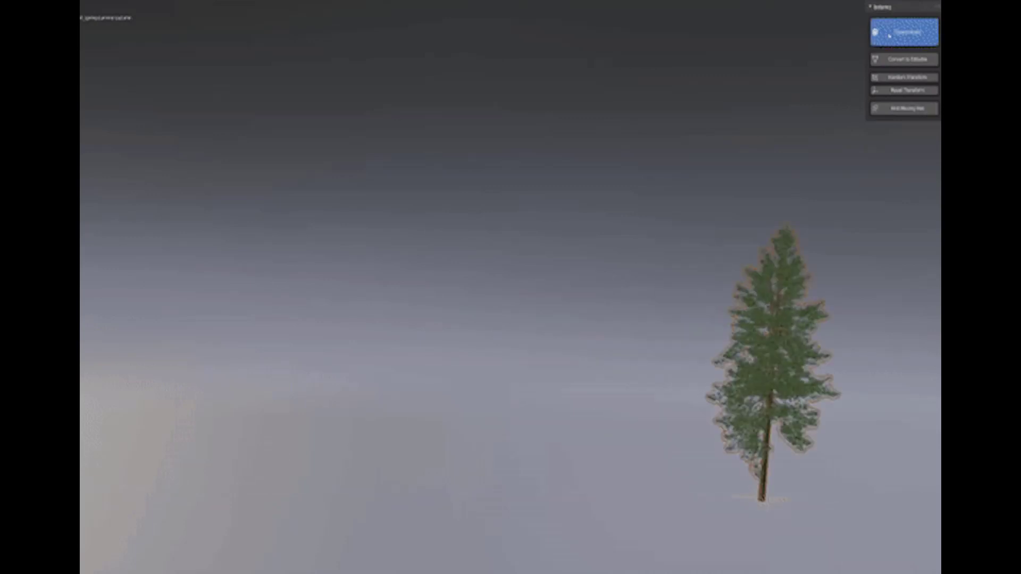
pyautogui.click(888, 109)
pyautogui.click(593, 181)
pyautogui.click(893, 177)
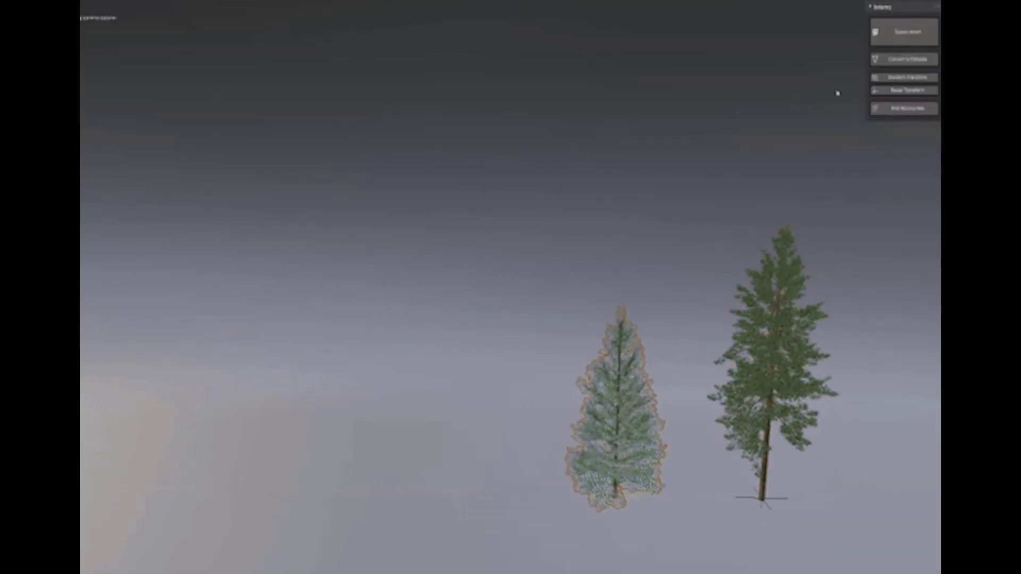
pyautogui.click(904, 28)
pyautogui.click(888, 109)
pyautogui.click(880, 553)
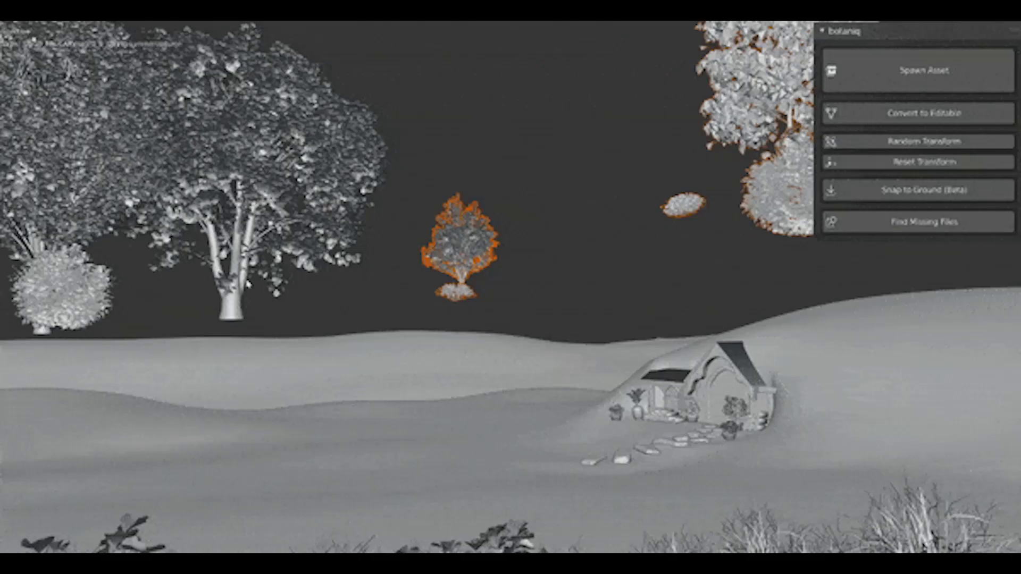
pyautogui.click(961, 188)
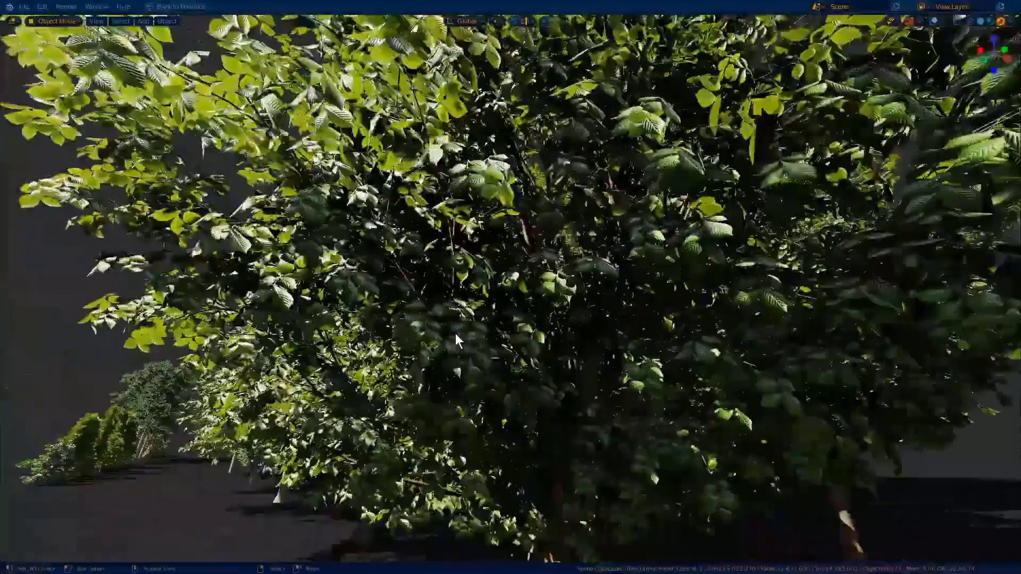
# Step: Select all four pines, apply Random Transform five times, then Reset Transform
pyautogui.moveTo(455, 333); pyautogui.dragTo(662, 276, button='middle')
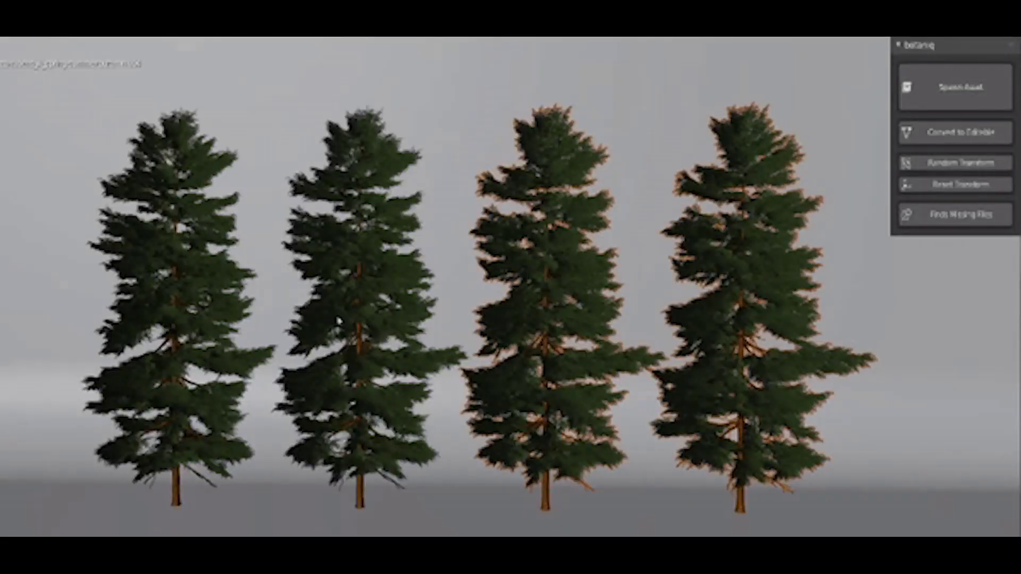
pyautogui.keyDown('shift'); pyautogui.click(217, 310); pyautogui.keyUp('shift')
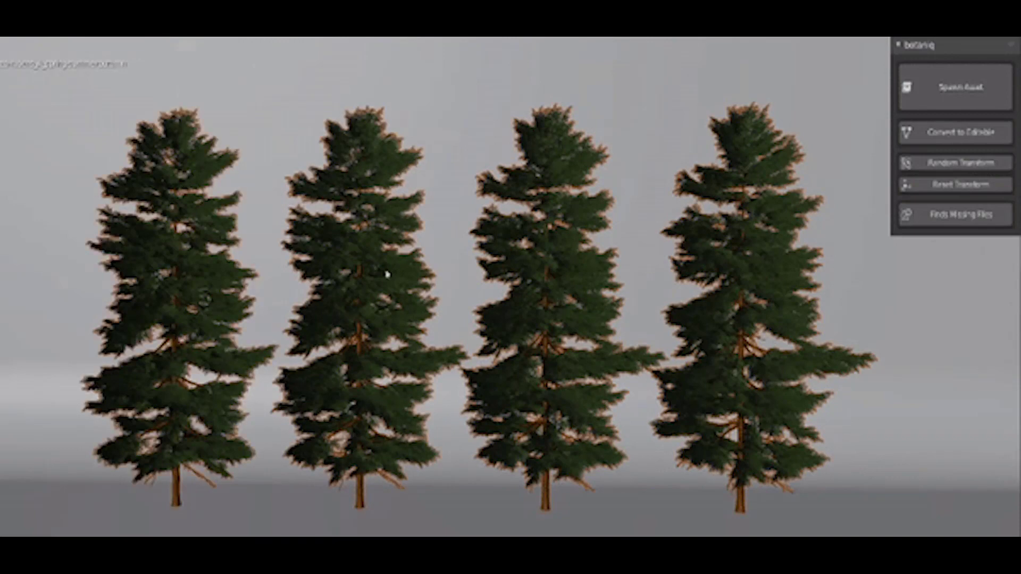
pyautogui.click(960, 164)
pyautogui.click(960, 164)
pyautogui.click(961, 164)
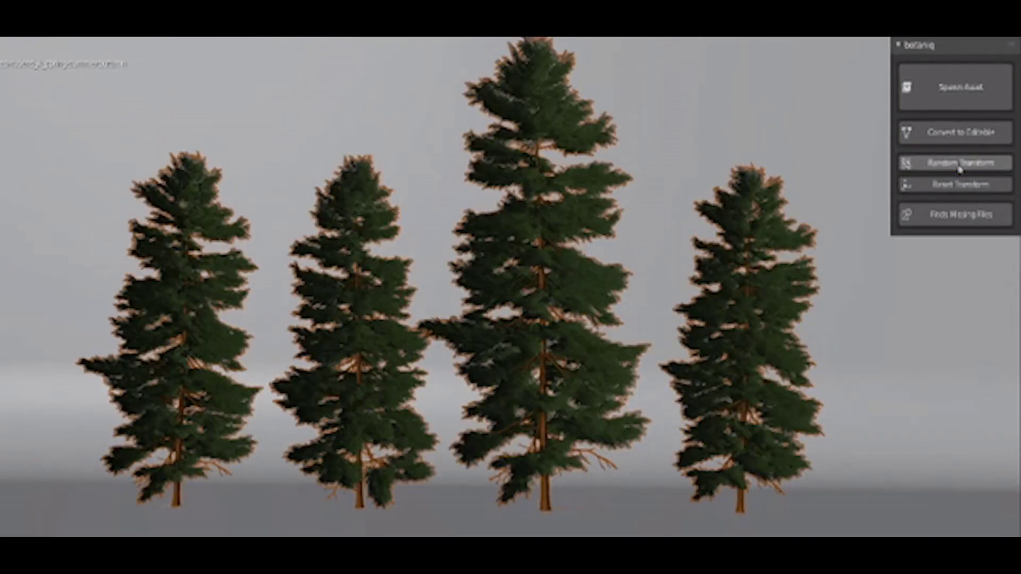
pyautogui.click(960, 164)
pyautogui.click(961, 166)
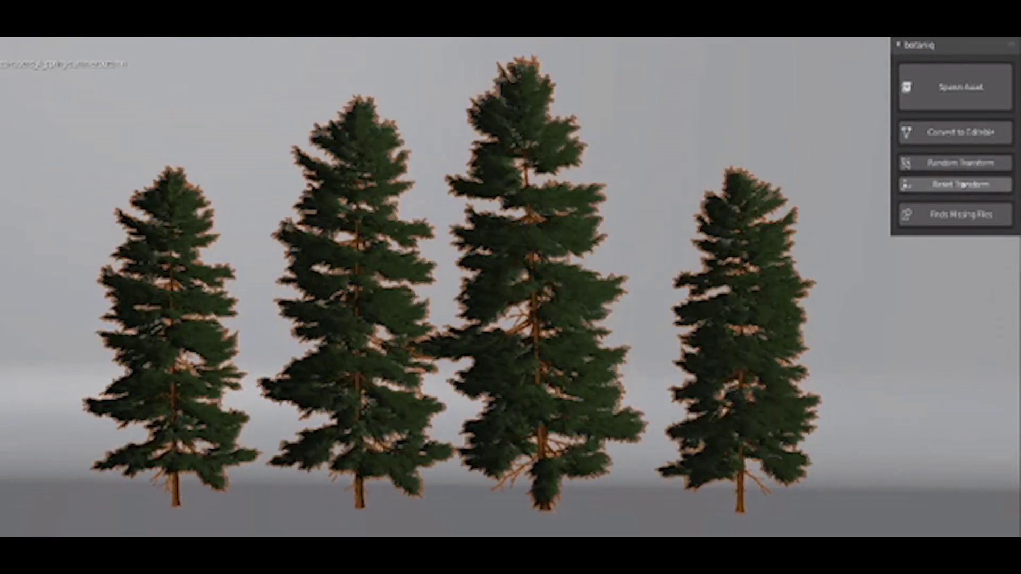
pyautogui.click(963, 186)
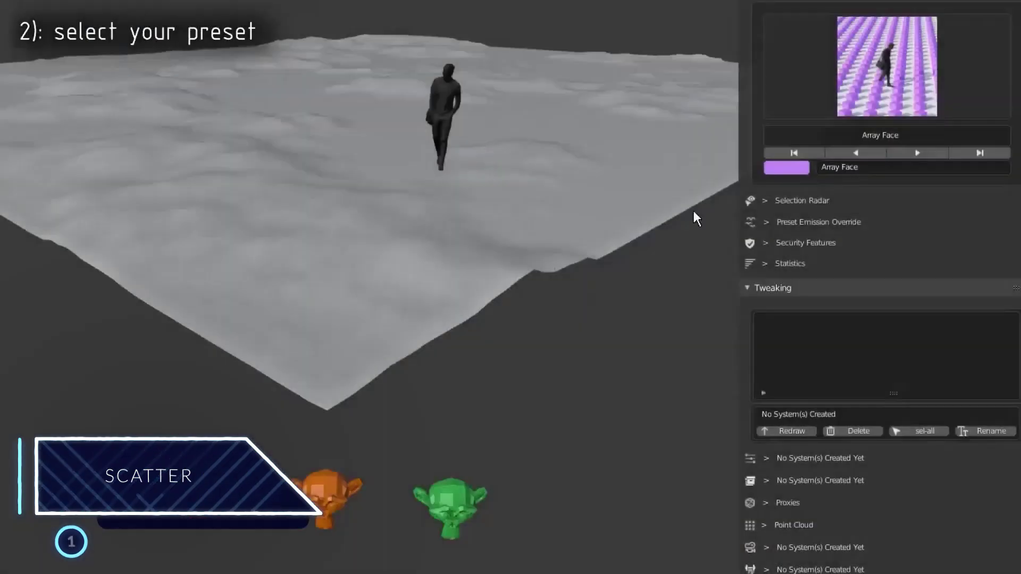
# Step: Scatter the Text Psych preset over the terrain
pyautogui.click(932, 83)
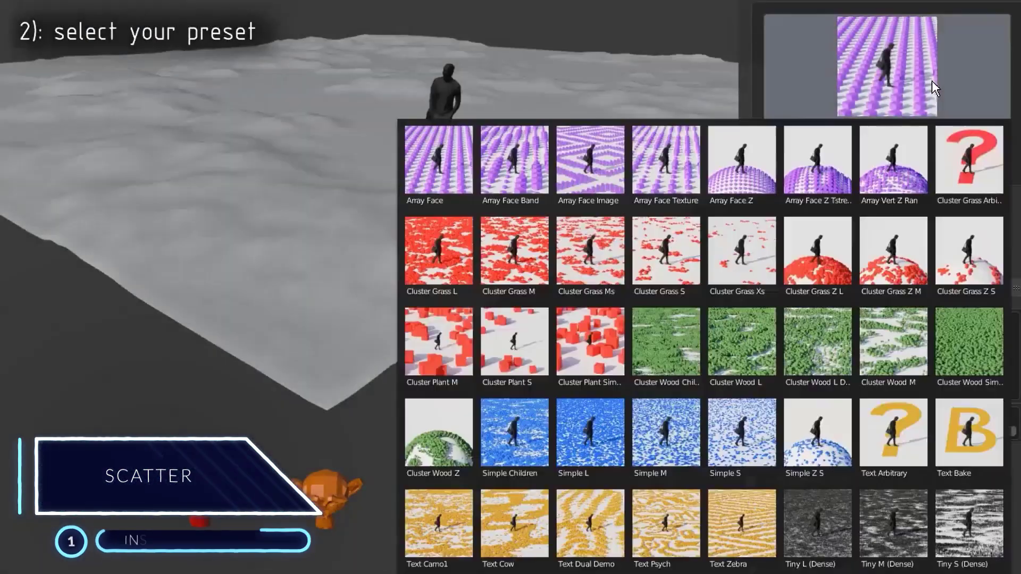
pyautogui.click(653, 489)
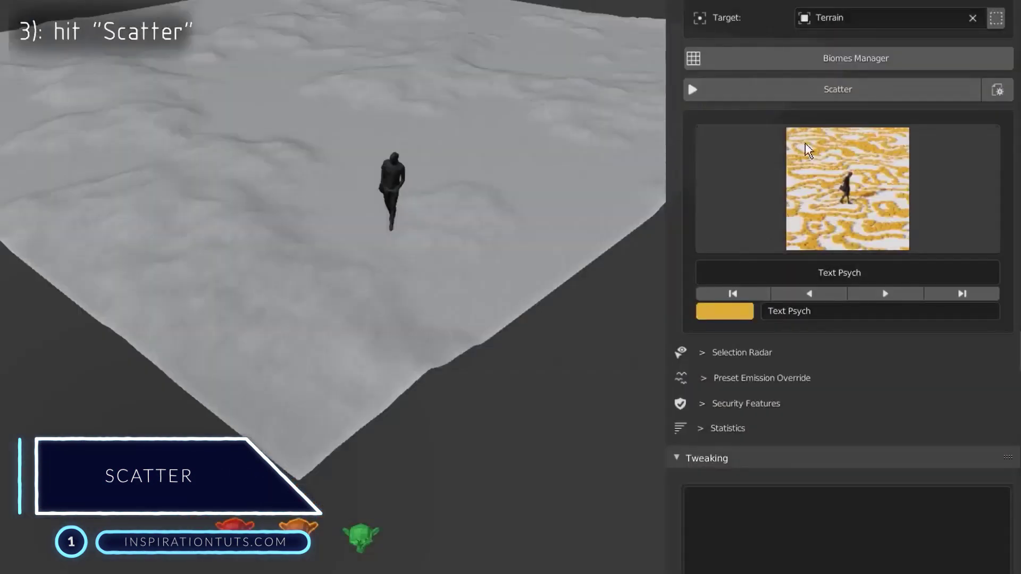
pyautogui.click(831, 86)
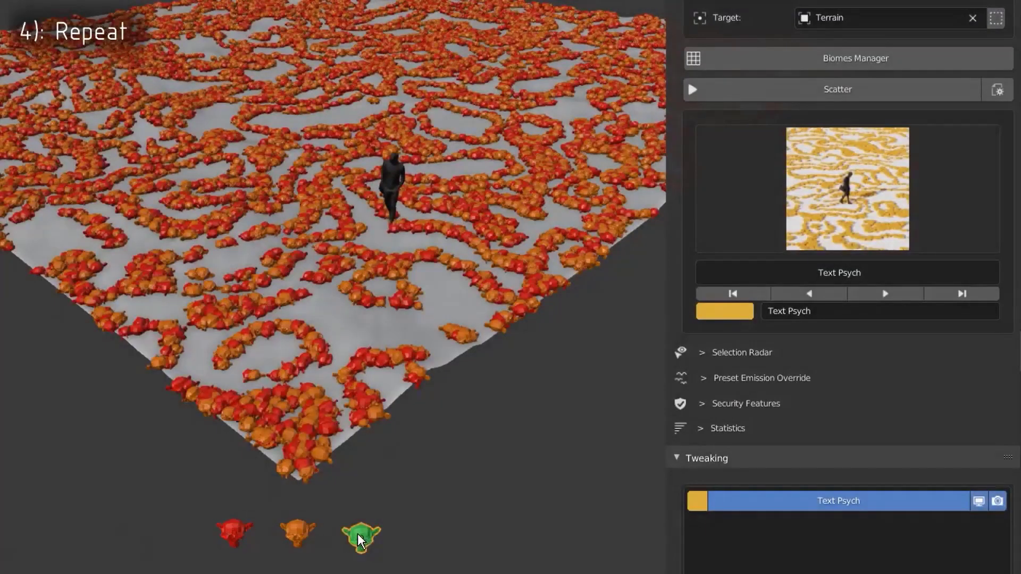
# Step: Add an Array Face Image scatter layer on top of the terrain
pyautogui.click(847, 189)
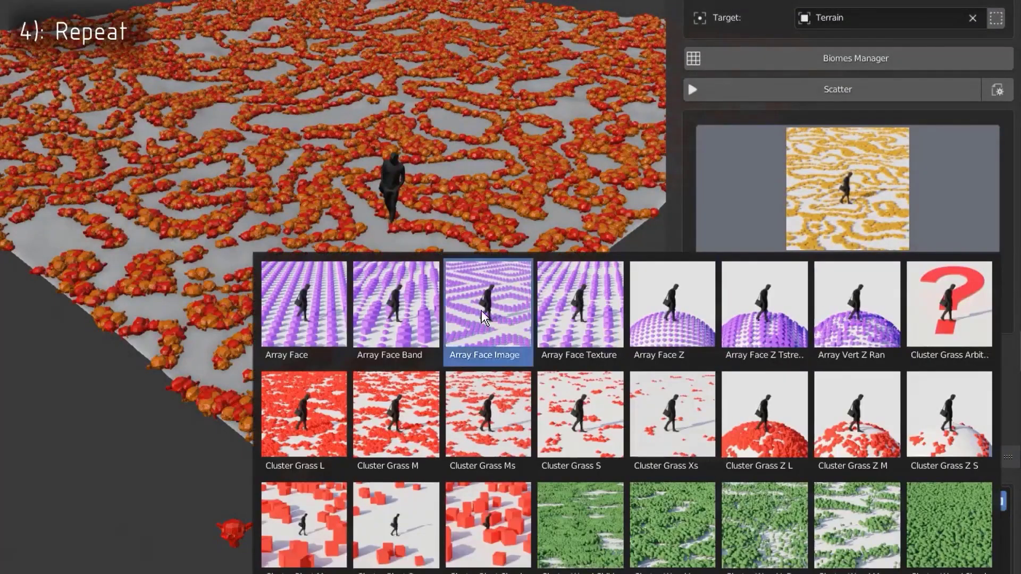
pyautogui.click(494, 301)
pyautogui.click(843, 93)
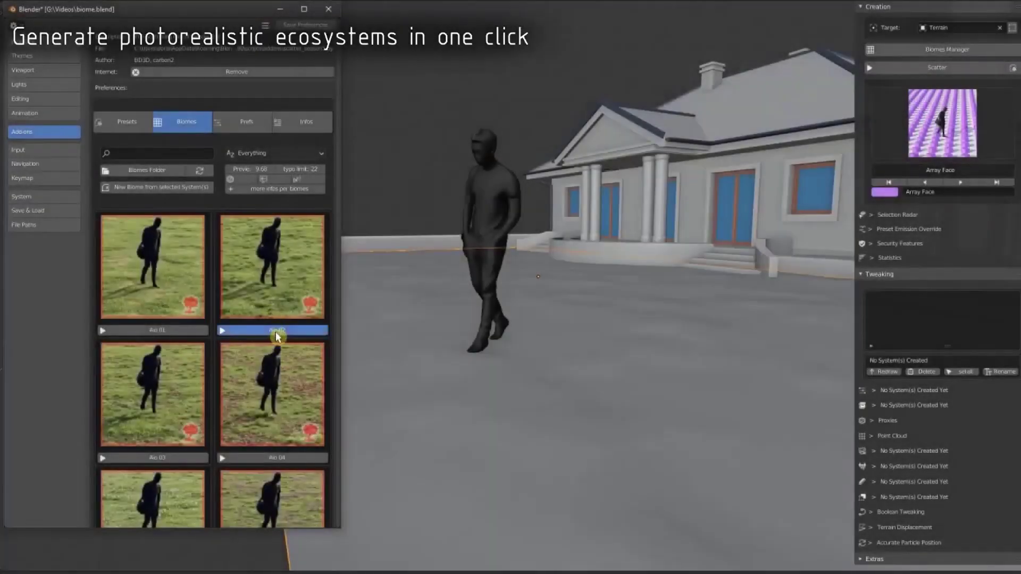
# Step: Preview the scene in rendered shading and delete the four existing grass systems
pyautogui.press('z')
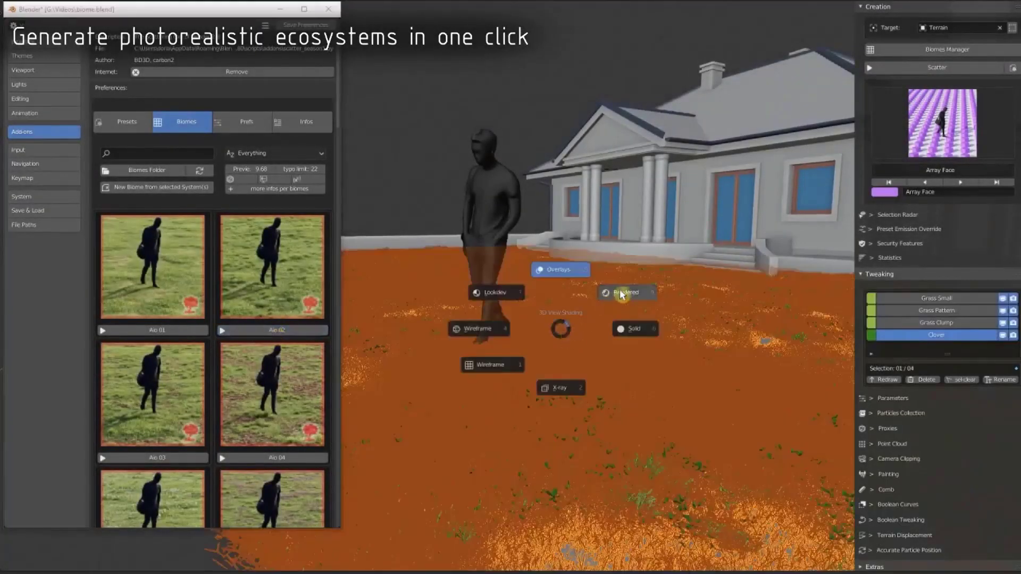
pyautogui.click(621, 293)
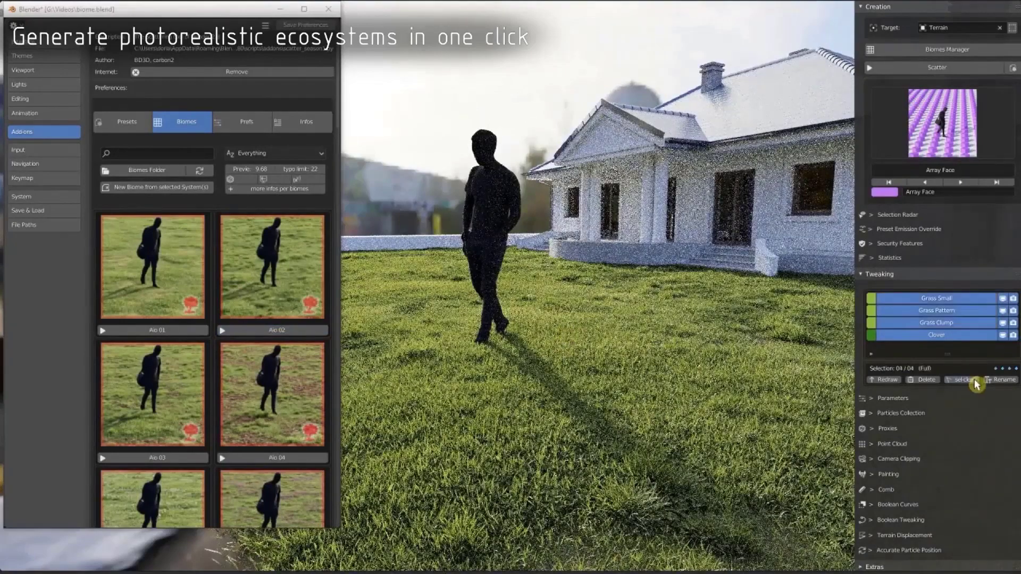
pyautogui.click(927, 379)
# Step: Scatter the B01 Aio 03 biome onto the plane and show its first two layers
pyautogui.scroll(-4, 200, 388)
pyautogui.click(194, 369)
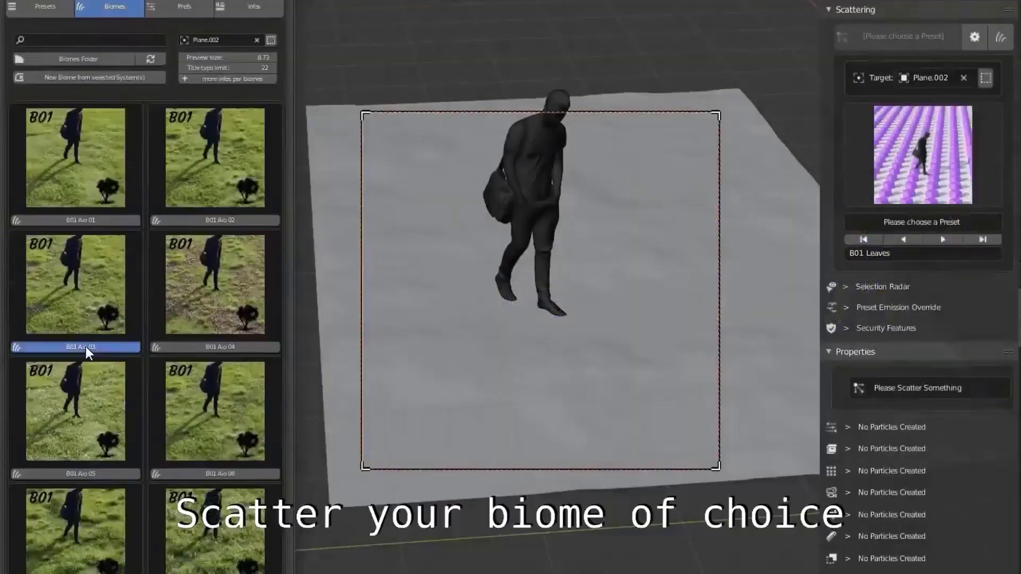
pyautogui.click(87, 348)
pyautogui.moveTo(958, 410); pyautogui.dragTo(955, 383)
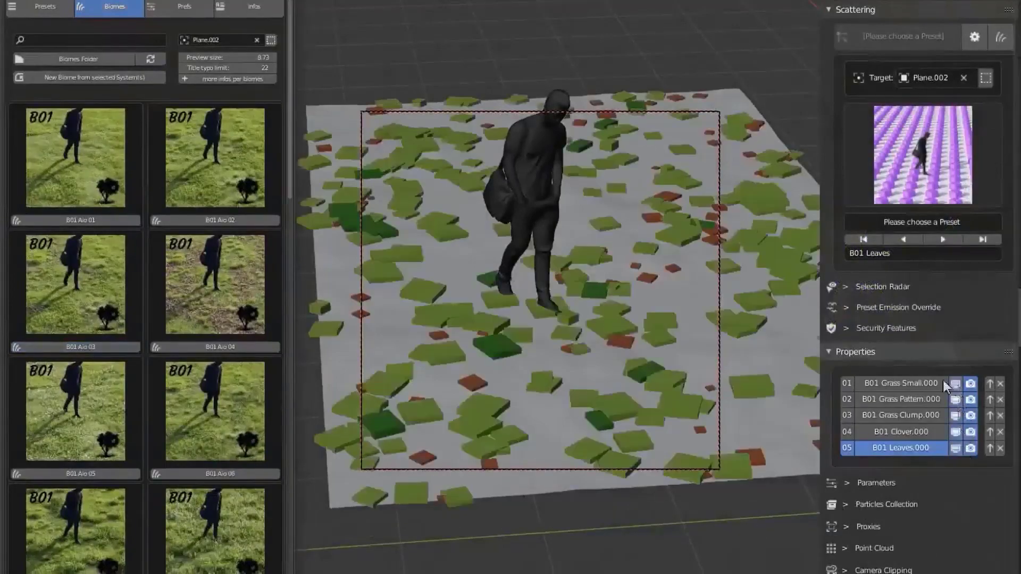
# Step: Show the leaves layer and preview the grass biome in rendered shading
pyautogui.press('z')
pyautogui.click(553, 339)
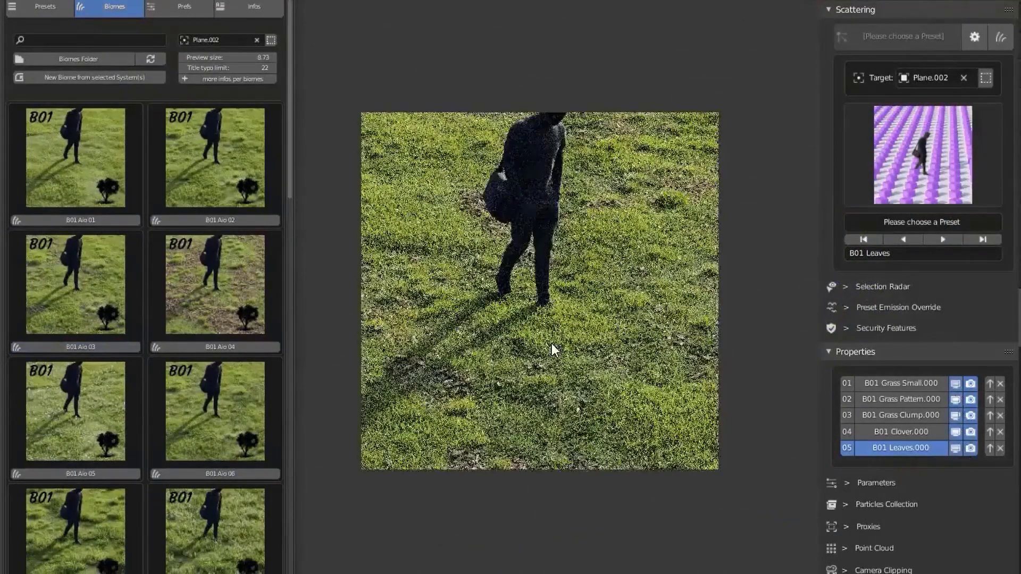
pyautogui.scroll(5, 581, 235)
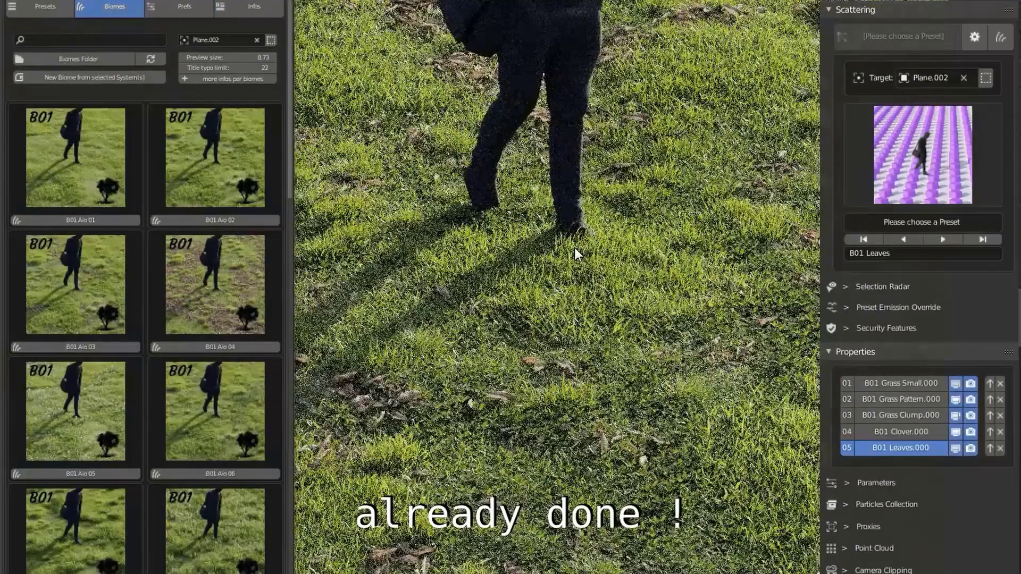
pyautogui.press('z')
pyautogui.click(650, 206)
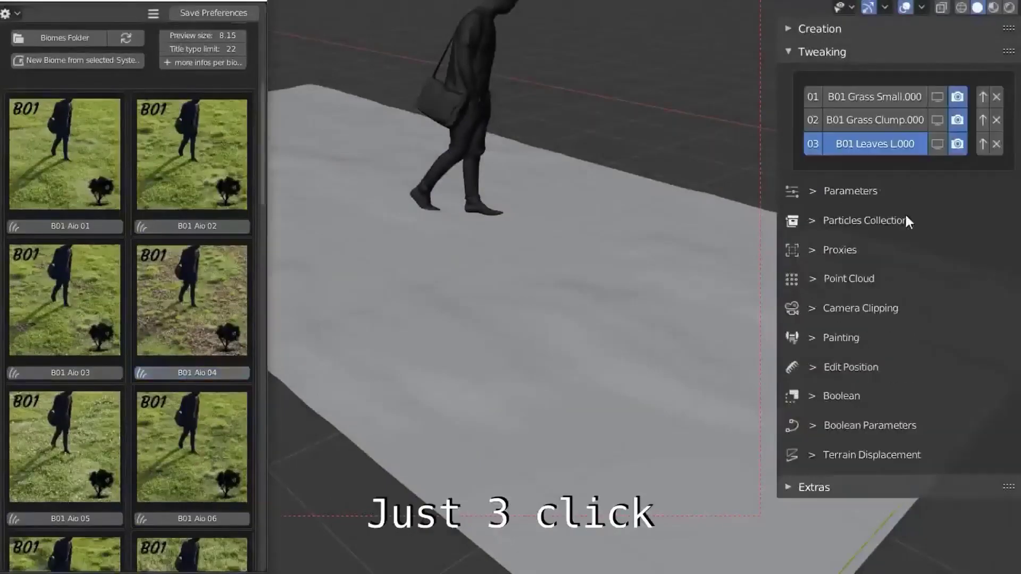
pyautogui.click(935, 145)
pyautogui.press('z')
pyautogui.click(543, 295)
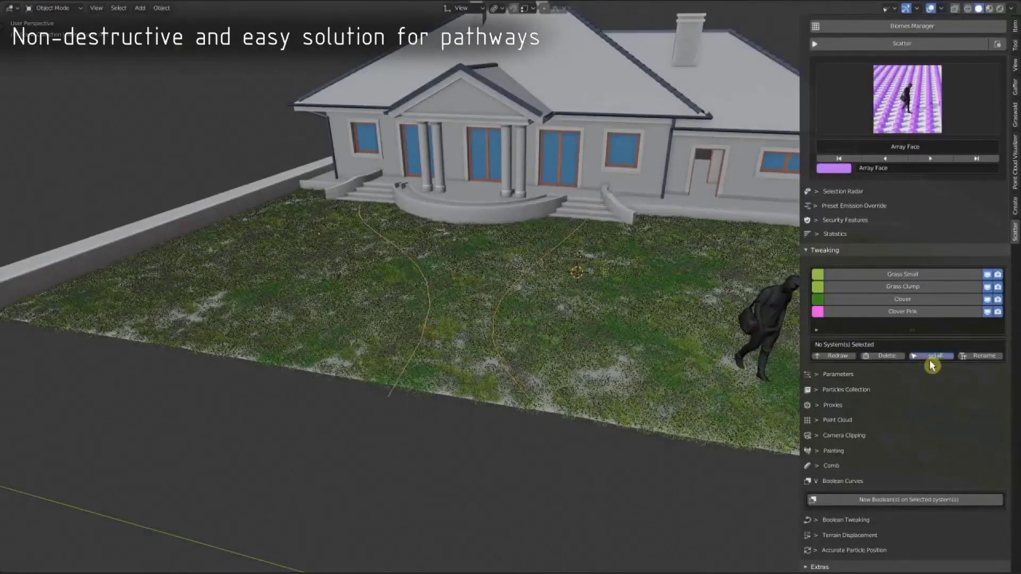
# Step: Apply a narrower path width to the boolean curves for all four scatter systems
pyautogui.click(931, 357)
pyautogui.moveTo(792, 458); pyautogui.dragTo(581, 257, button='middle')
pyautogui.scroll(-5, 887, 409)
pyautogui.click(857, 305)
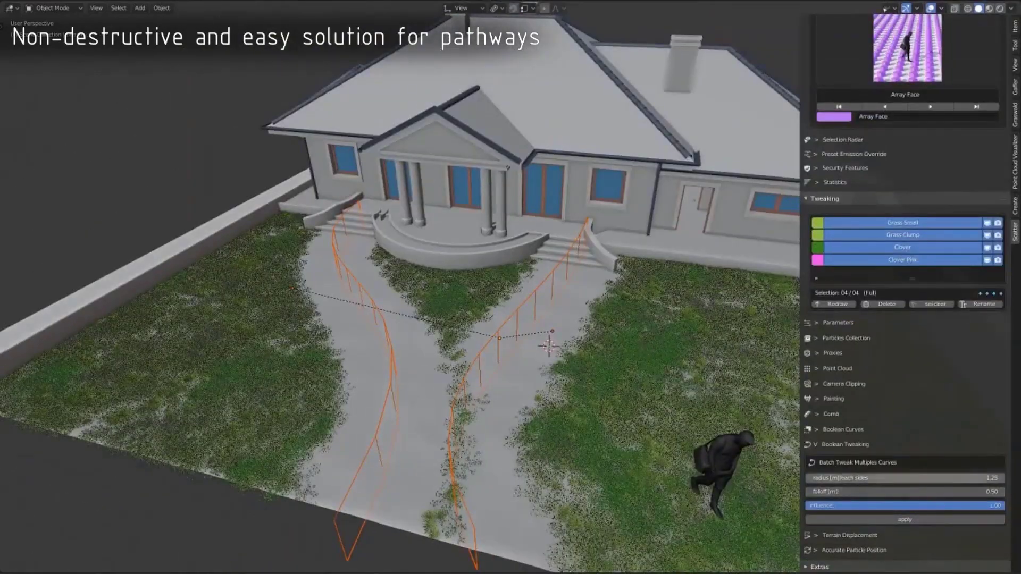
pyautogui.click(910, 520)
# Step: Move the right-hand path curve toward the centre and view the lawn rendered
pyautogui.moveTo(531, 372); pyautogui.dragTo(455, 398, button='middle')
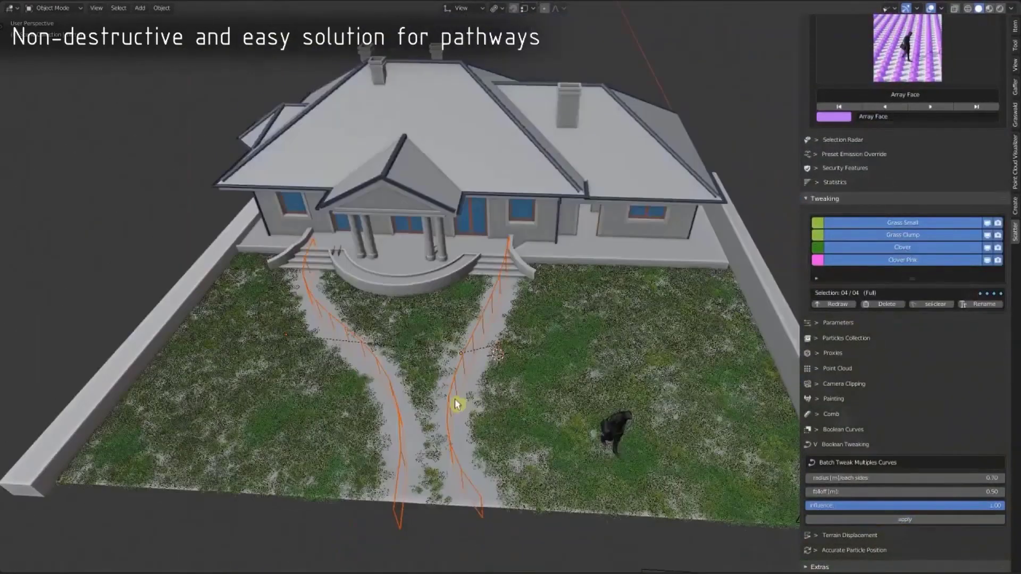
pyautogui.click(455, 399)
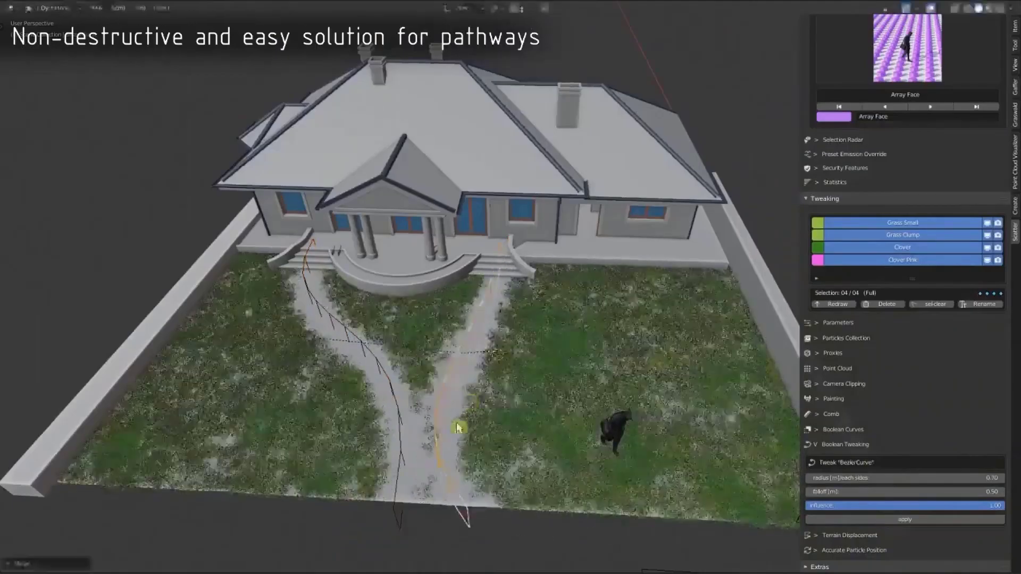
pyautogui.click(456, 426)
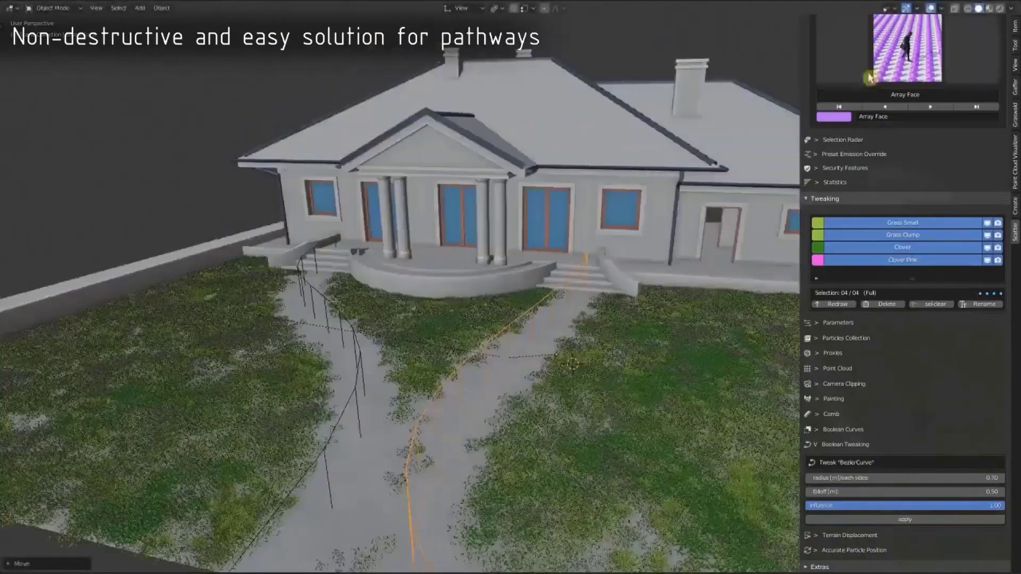
pyautogui.click(987, 8)
pyautogui.click(540, 417)
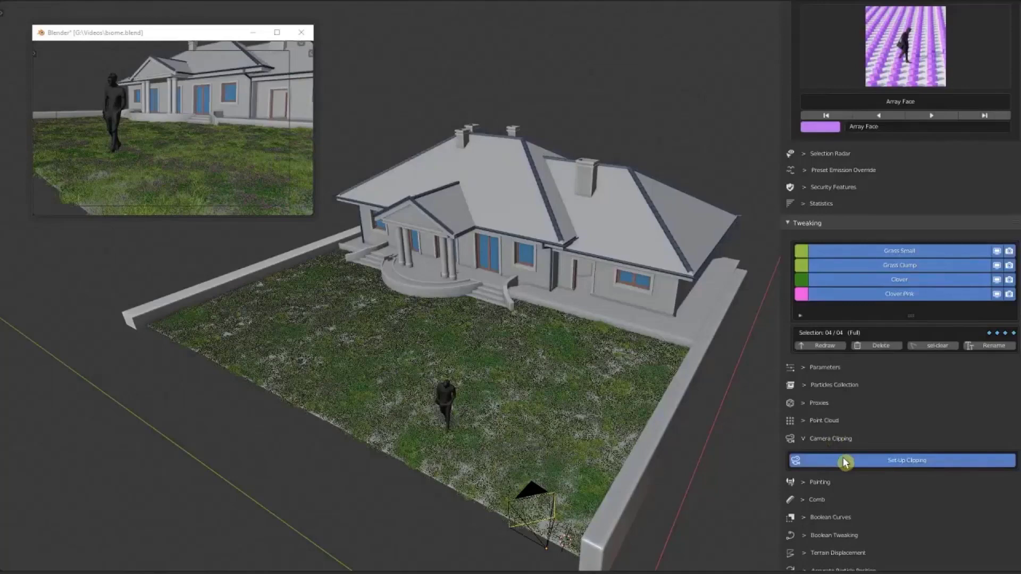
# Step: Clip the grass to the camera view, then turn and move the camera to check it
pyautogui.click(845, 461)
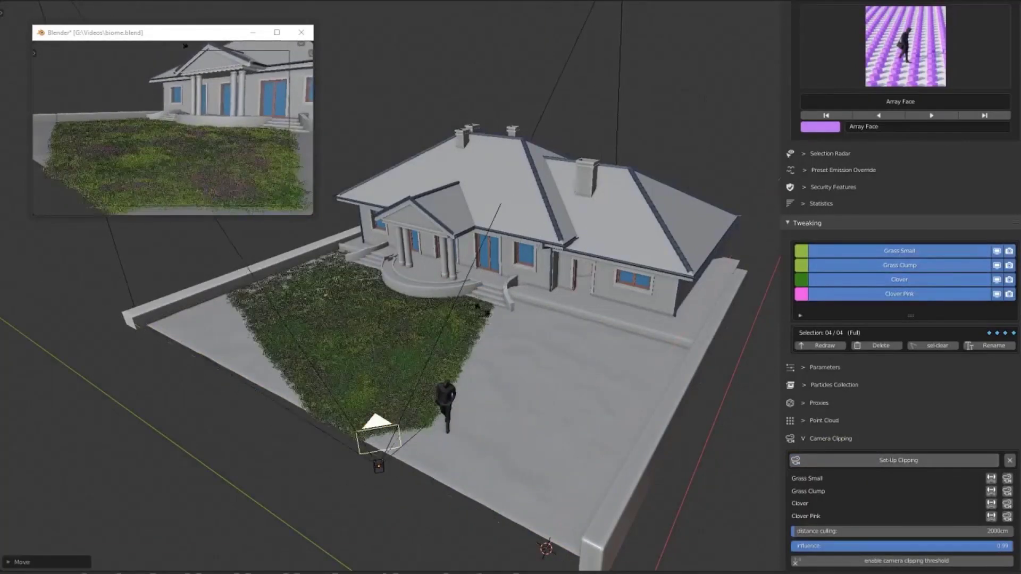
pyautogui.click(523, 346)
pyautogui.click(234, 80)
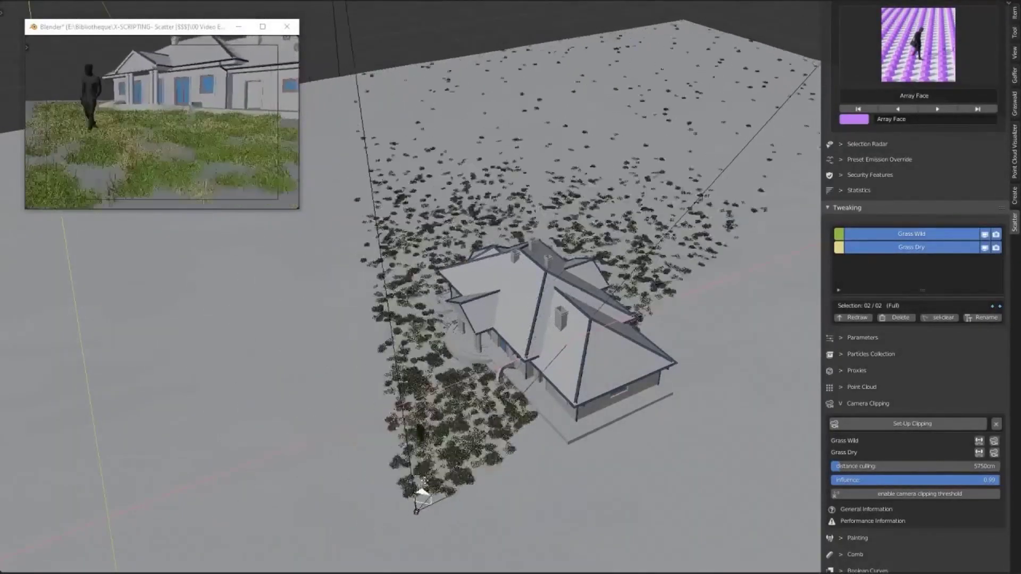
pyautogui.click(389, 478)
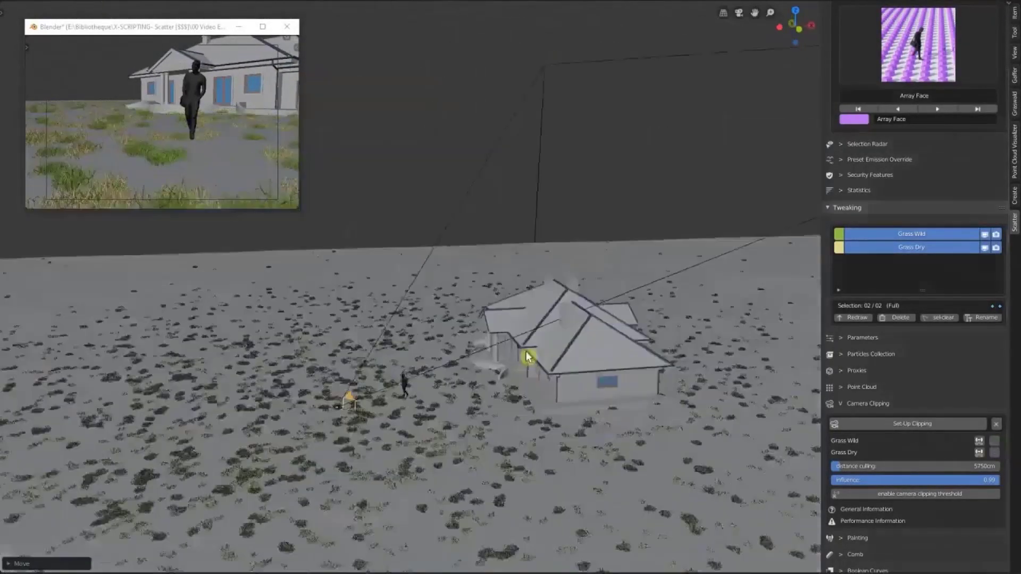
pyautogui.scroll(-3, 526, 357)
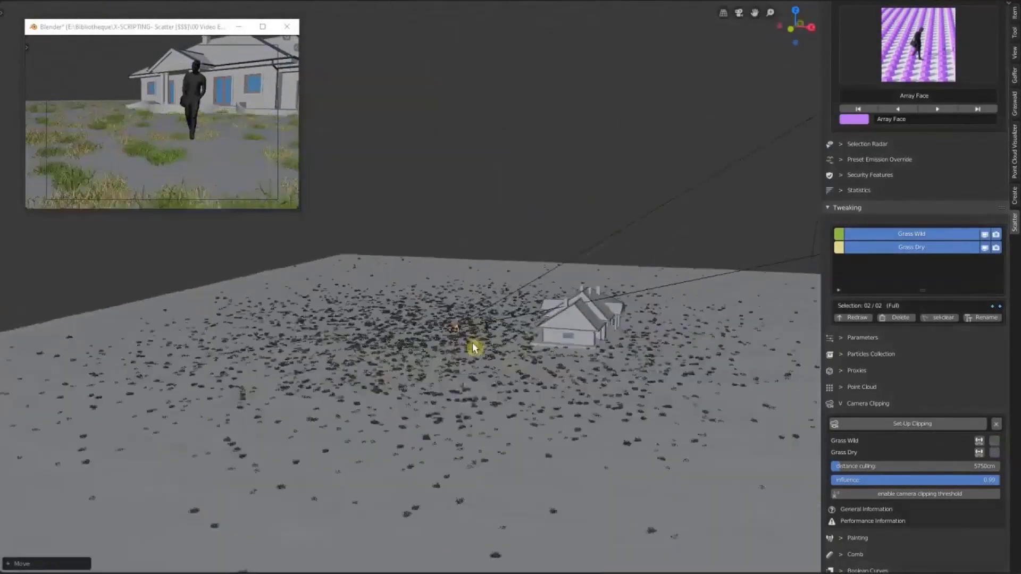
# Step: Set the low-poly tree as the 5-million-poly tree's proxy and turn proxy display on
pyautogui.click(994, 452)
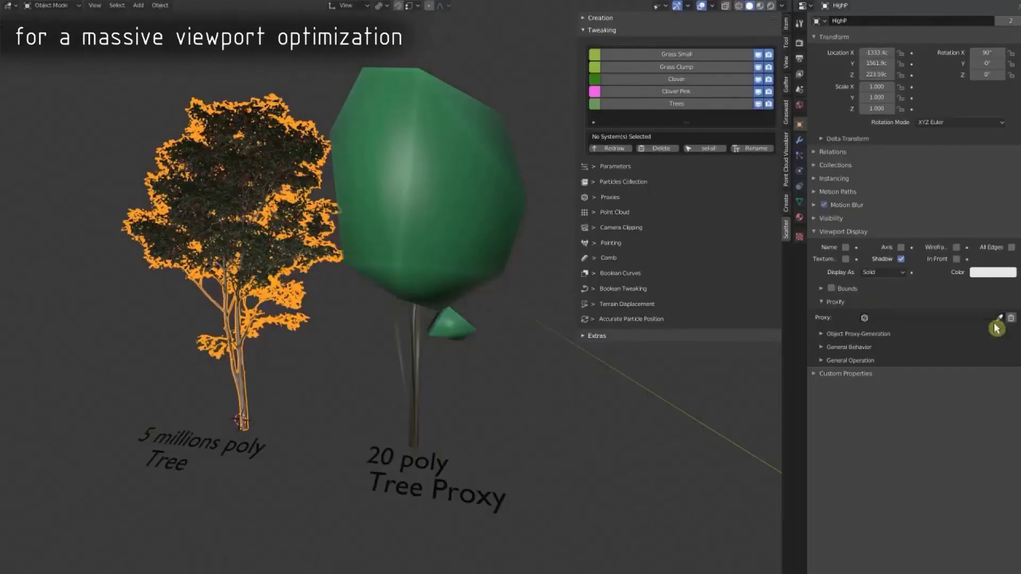
pyautogui.click(460, 222)
pyautogui.click(832, 335)
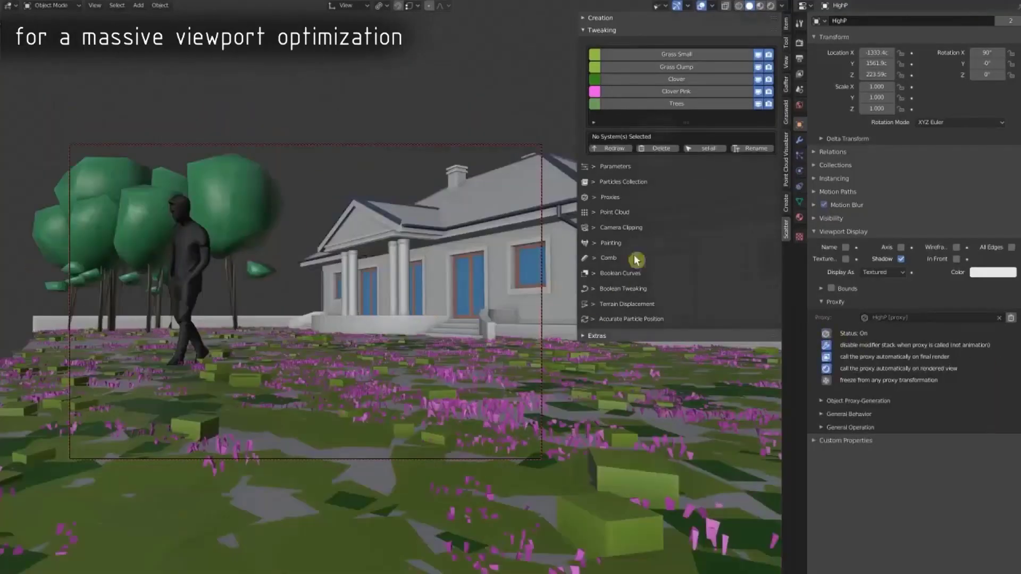
pyautogui.click(610, 197)
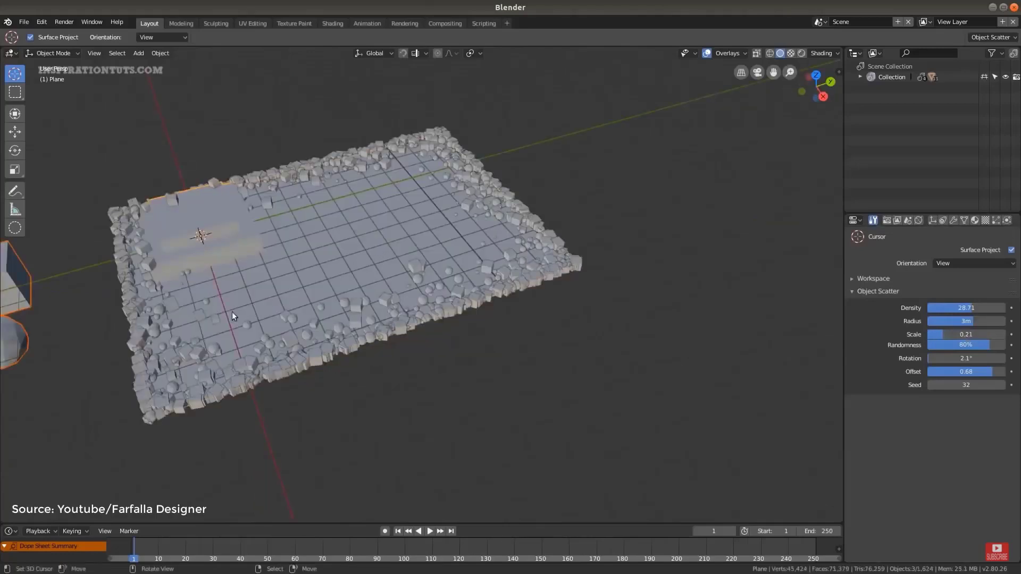
# Step: Start Object Scatter from the F3 search and paint a stroke across the plane's middle
pyautogui.press('F3')
pyautogui.press('Return')
pyautogui.moveTo(302, 286)
pyautogui.mouseDown()
pyautogui.moveTo(353, 330)
pyautogui.moveTo(388, 227)
pyautogui.mouseUp()
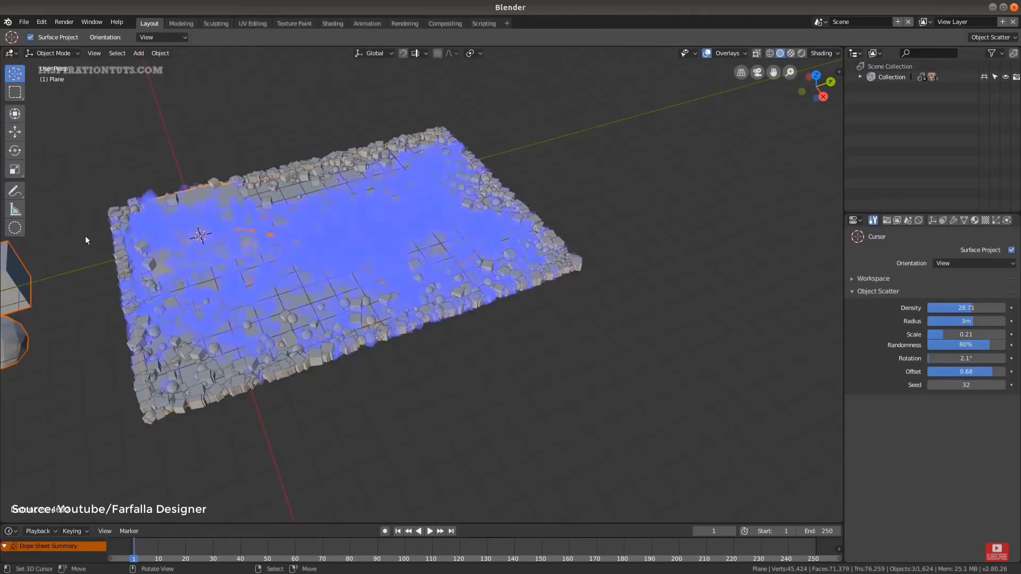